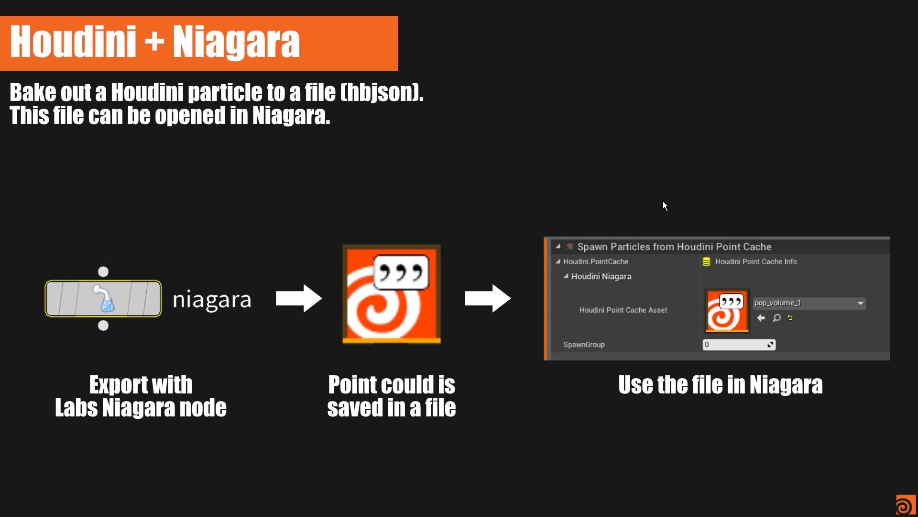
Step: Switch from the Houdini + Niagara slide to the 'Houdini to UE4's Niagara' tutorial page
key("alt+Tab")
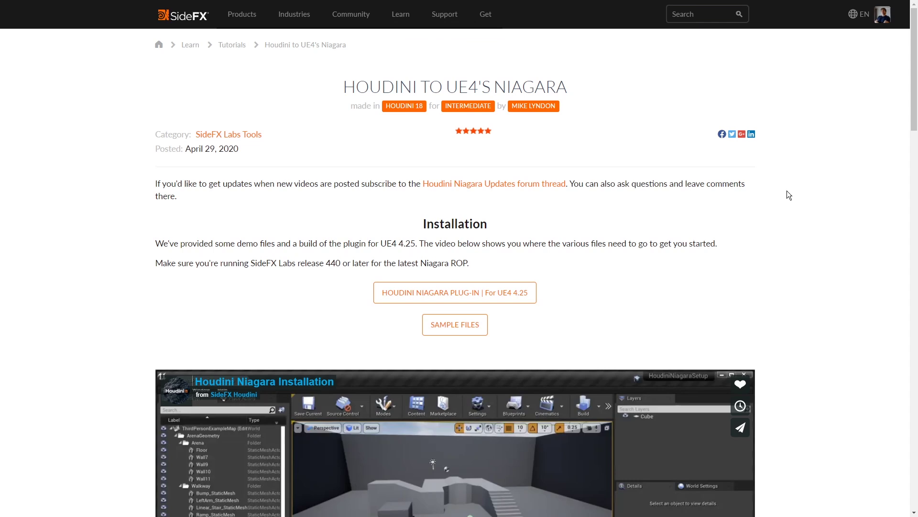
Step: Scroll through the tutorial's installation and workflow videos, then back to the top
scroll(753, 206, "down", 4)
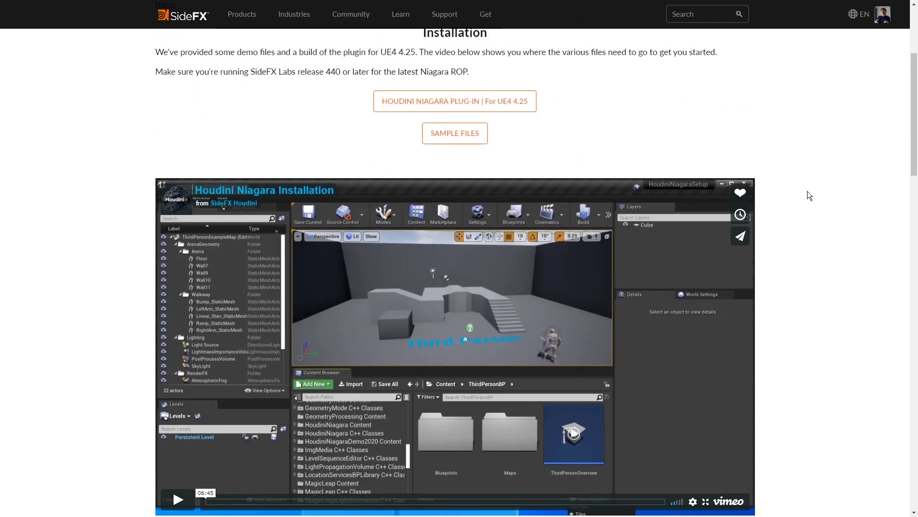
scroll(777, 128, "down", 1)
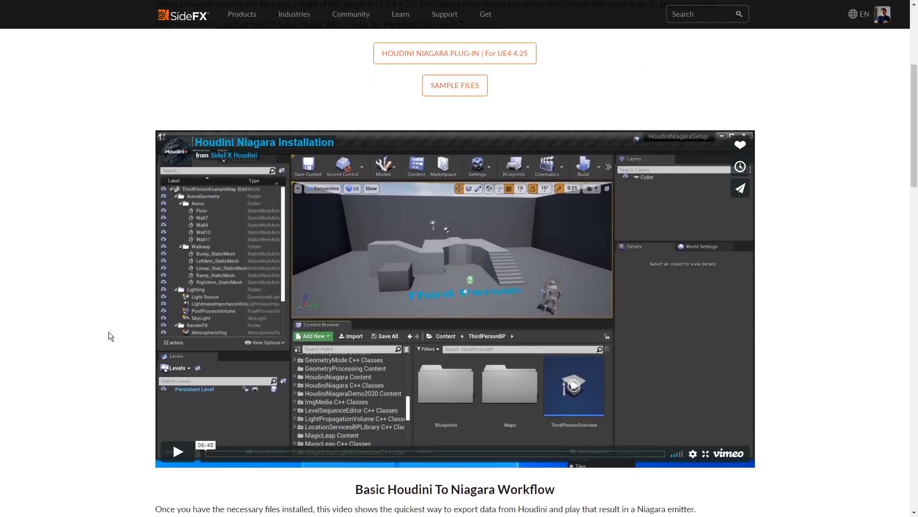
scroll(108, 331, "down", 12)
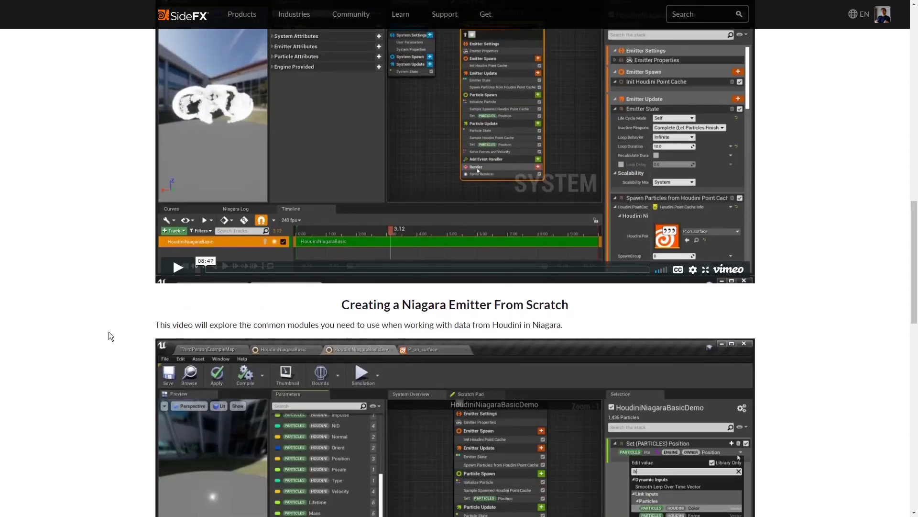
scroll(108, 331, "down", 16)
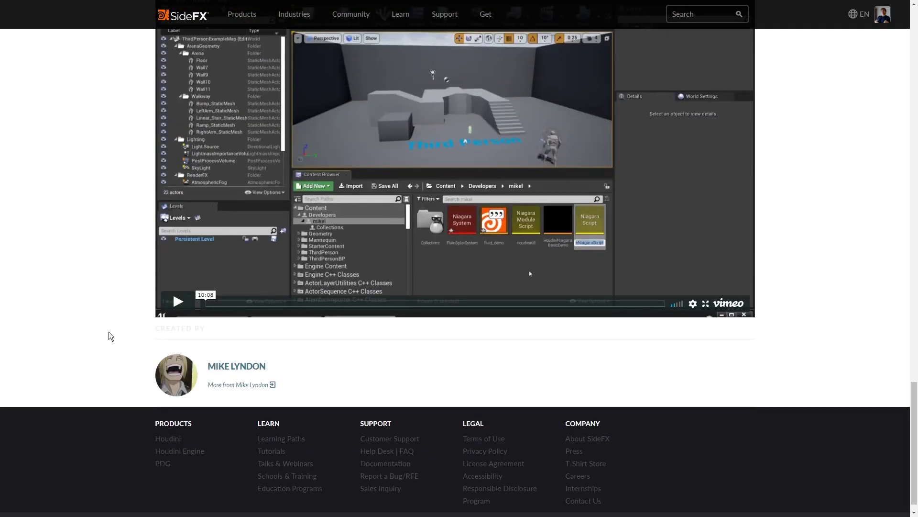
scroll(108, 331, "up", 20)
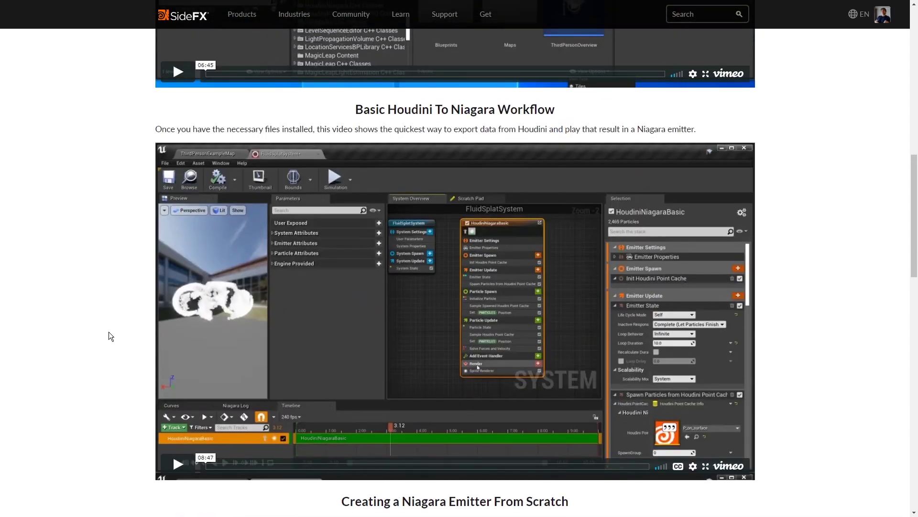
scroll(108, 331, "up", 12)
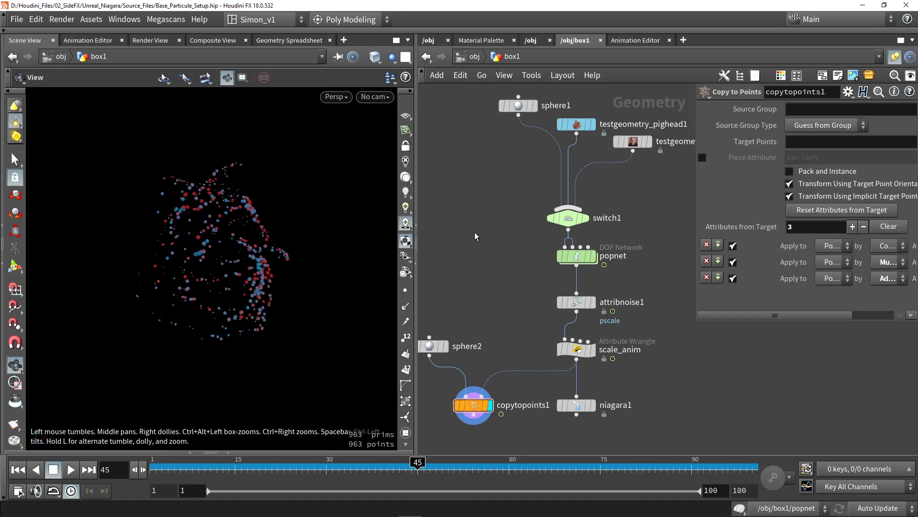
left_click(124, 21)
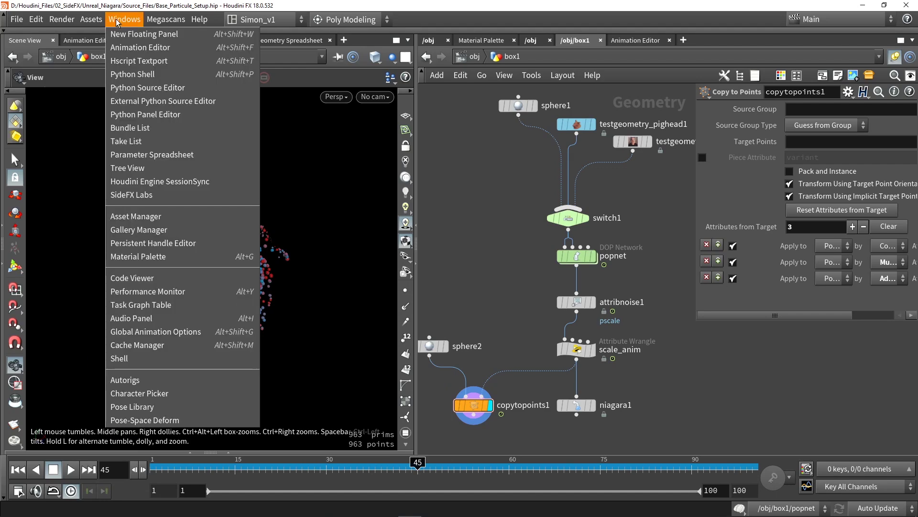
left_click(131, 199)
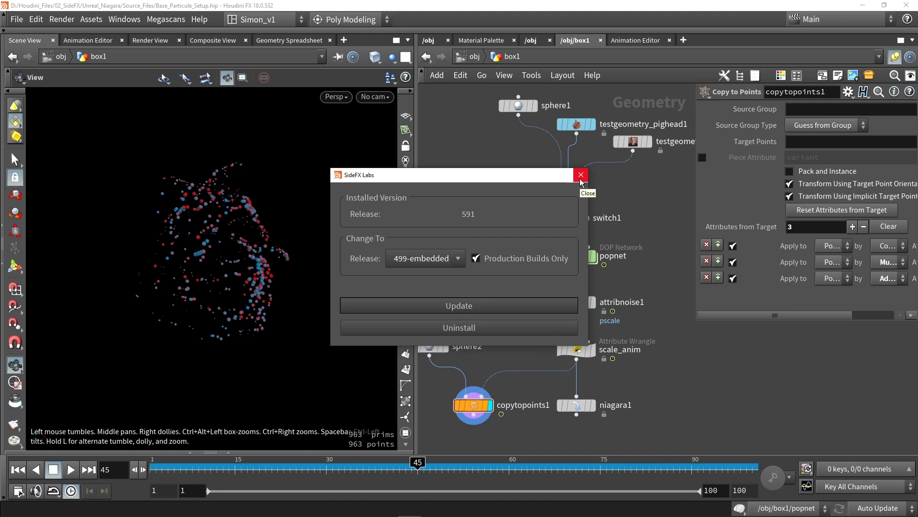
left_click(581, 175)
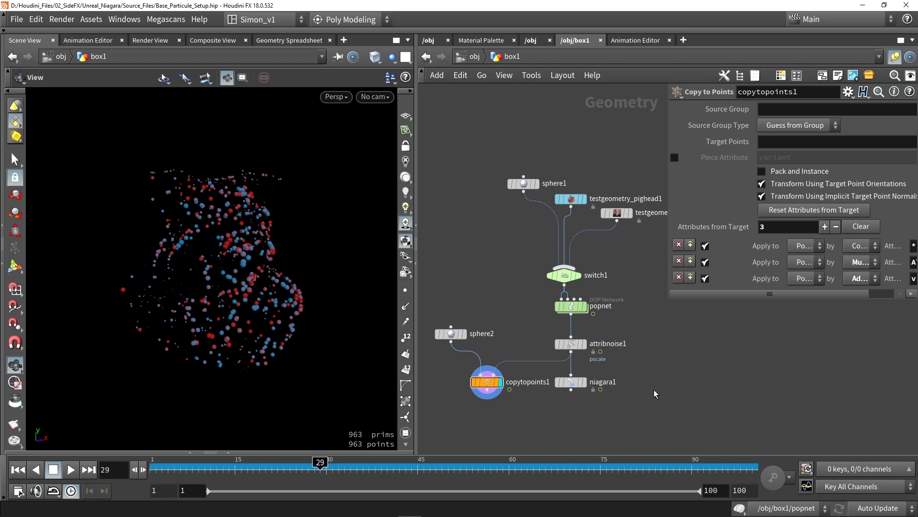
Step: Display switch1 and set its Select Input to 2 to show the man model
mouse_move(581, 280)
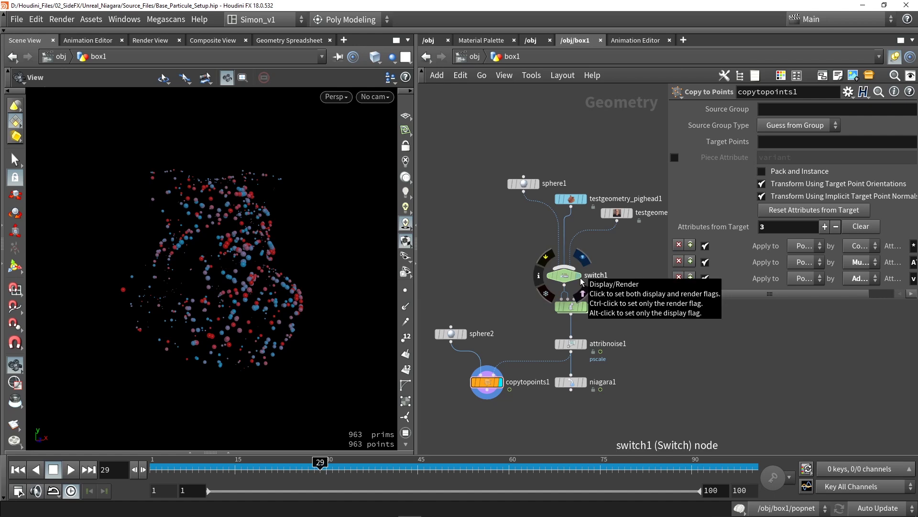
left_click(581, 280)
left_click(564, 275)
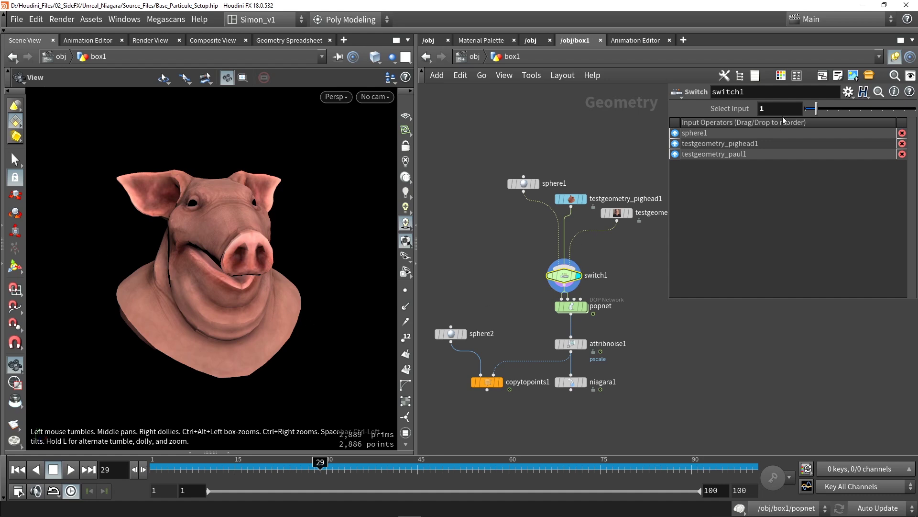
left_click_drag(817, 108, 827, 109)
middle_click_drag(220, 242, 221, 304)
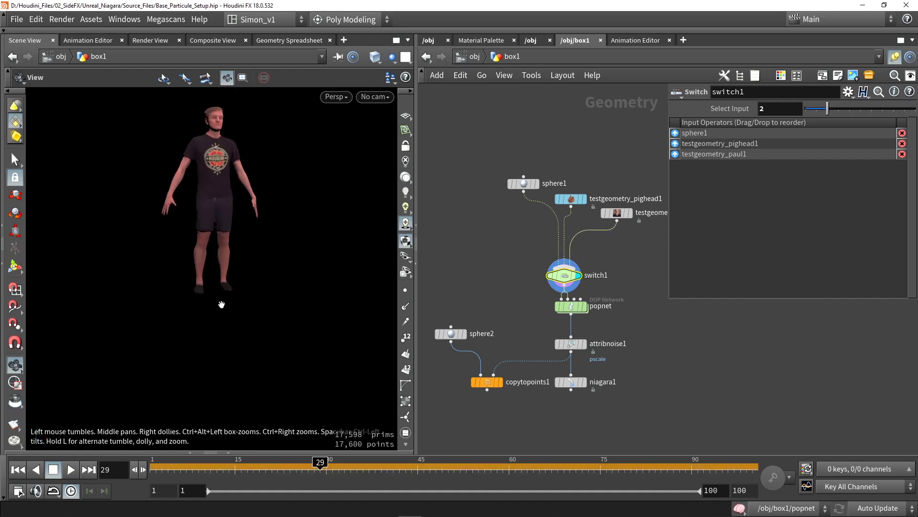
scroll(498, 390, "up", 2)
Step: Display copytopoints1 and play the sphere particles from frame 1, then rewind
left_click(500, 380)
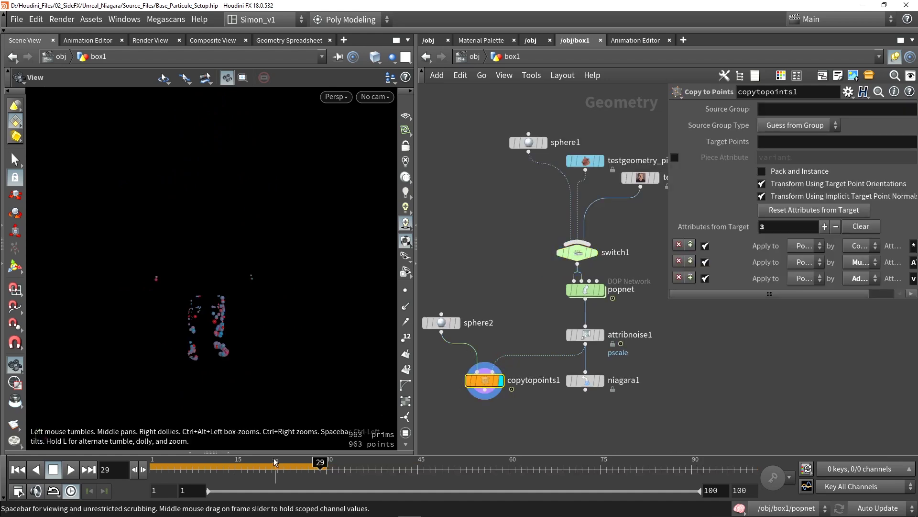
left_click_drag(275, 461, 152, 462)
left_click(70, 470)
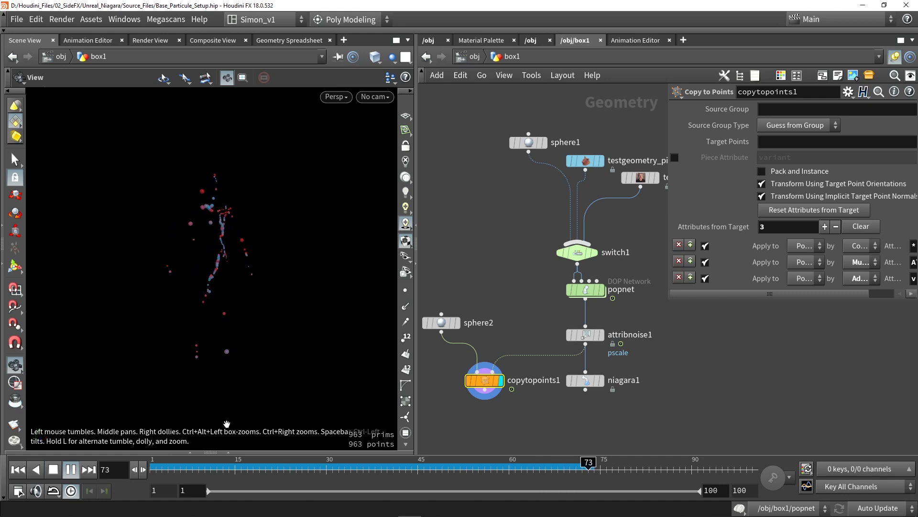
left_click(188, 464)
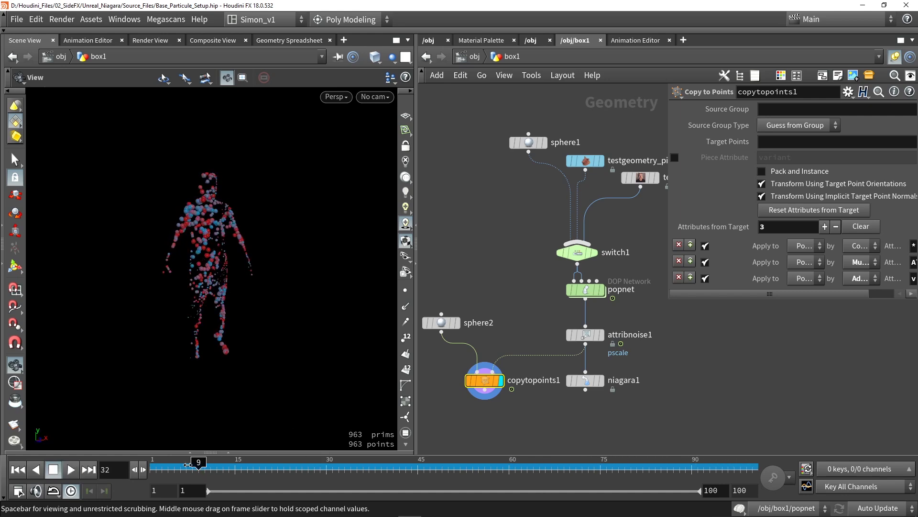
left_click_drag(188, 464, 152, 464)
Step: Reset switch1's Select Input to 1 for the pig head and display only popnet's particles
left_click(577, 252)
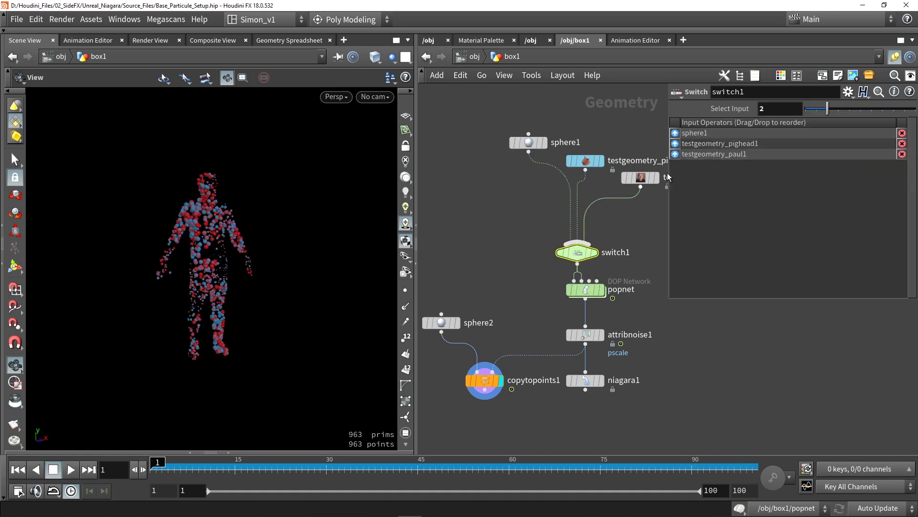
left_click_drag(827, 110, 816, 109)
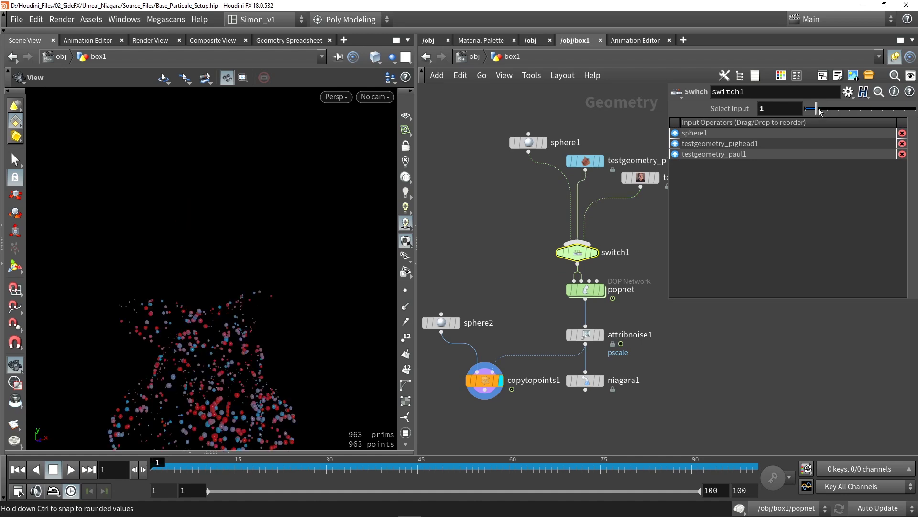
left_click(598, 290)
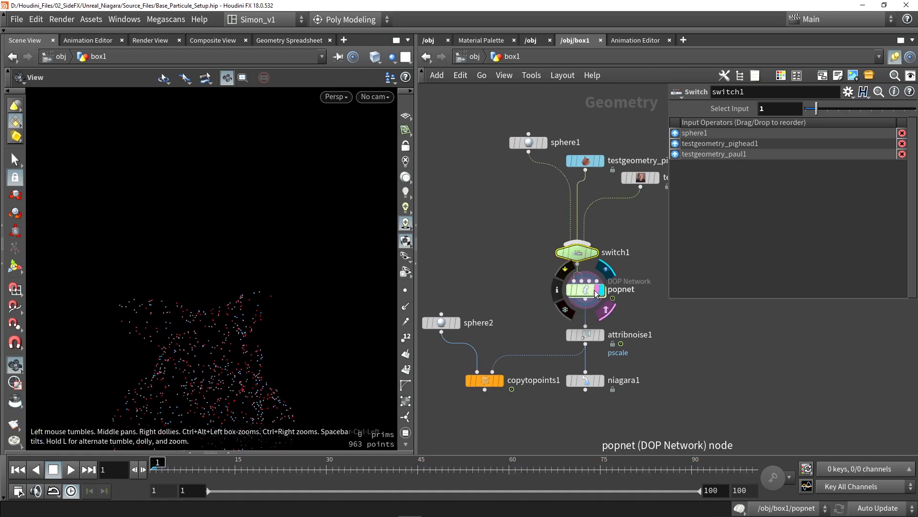
left_click(586, 289)
key("g")
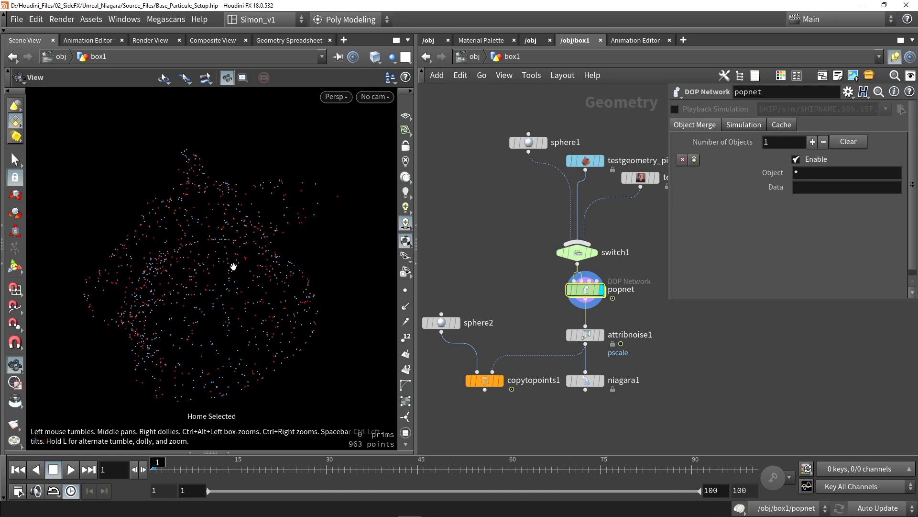
left_click_drag(234, 267, 238, 262)
Step: Save the scene and inspect popnet's source_first_input, popvop1 and stick_to_surface nodes
key("ctrl+s")
double_click(586, 289)
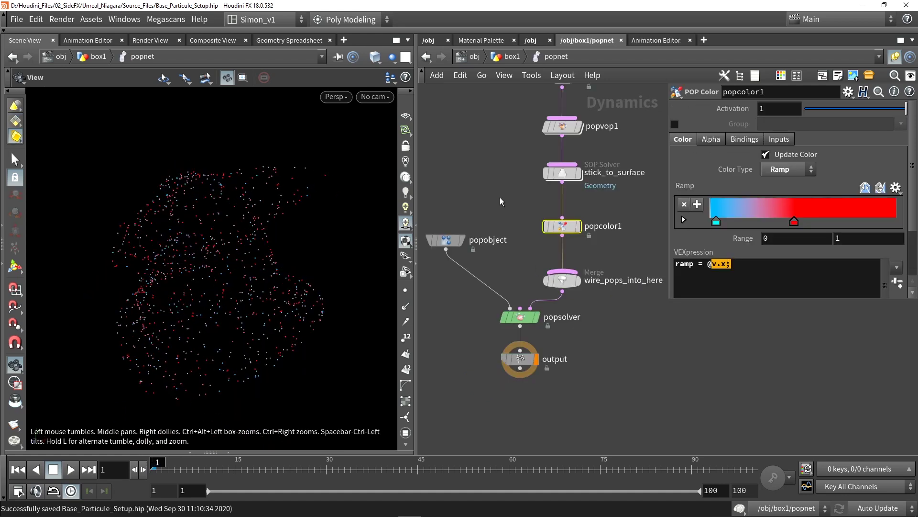
key("Up")
key("Up")
key("Up")
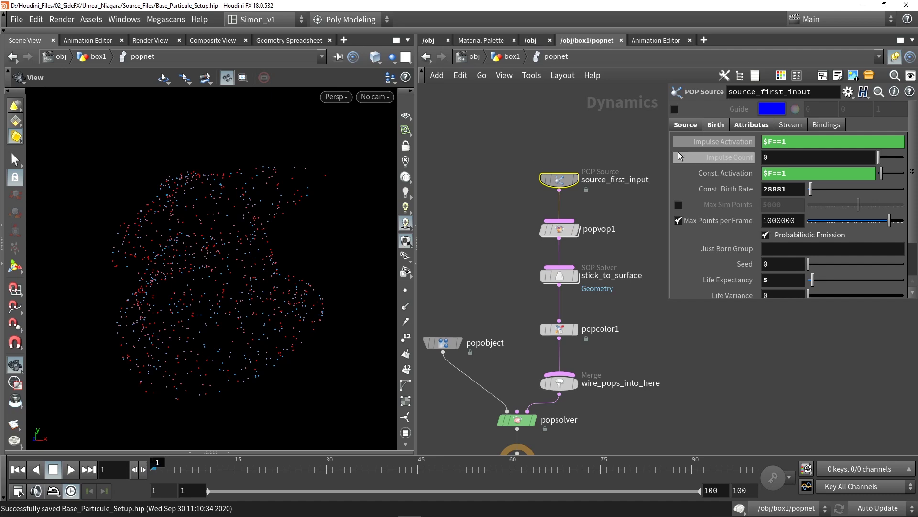
left_click(560, 231)
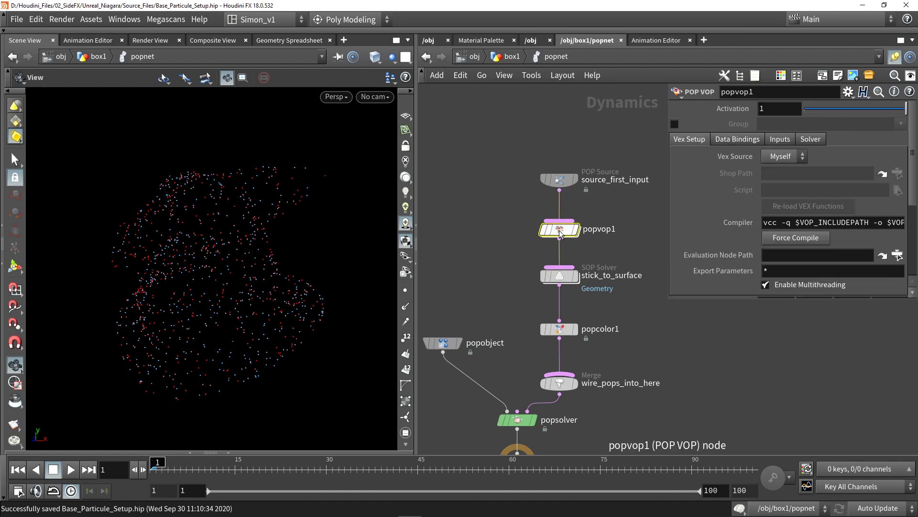
mouse_move(560, 233)
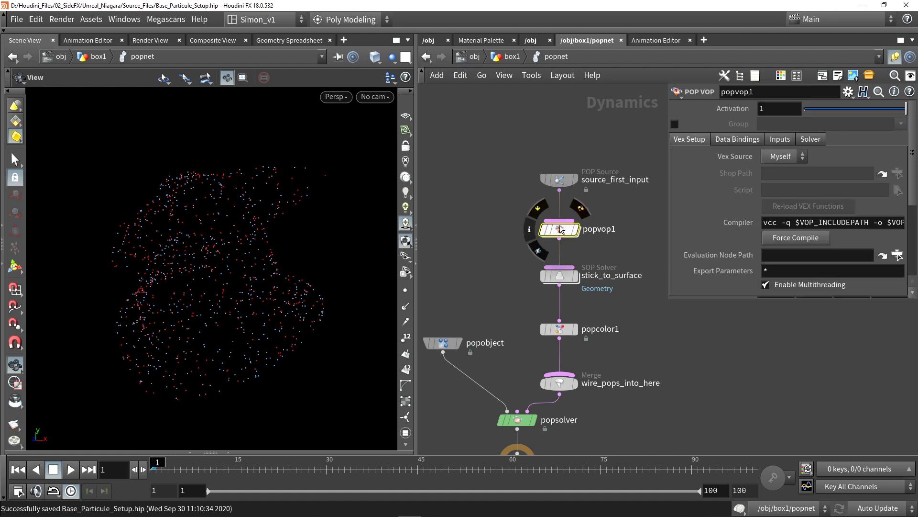
mouse_move(562, 281)
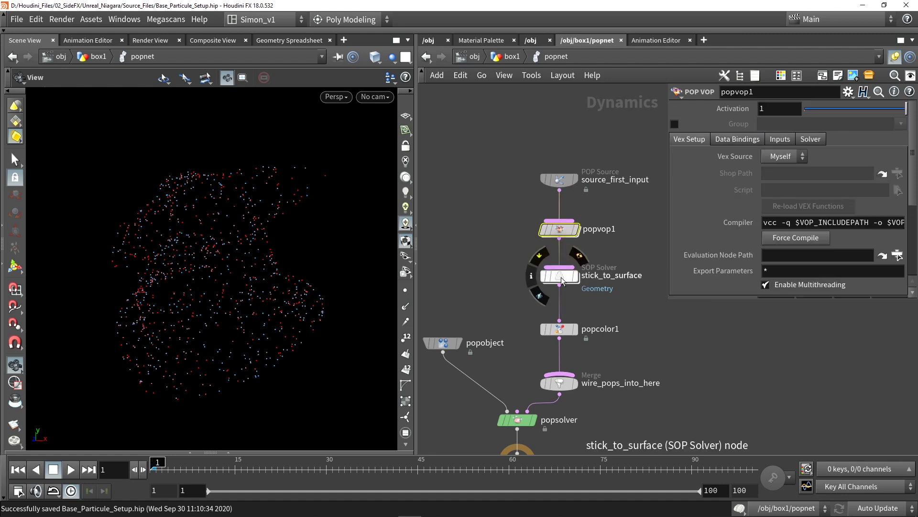
left_click(562, 279)
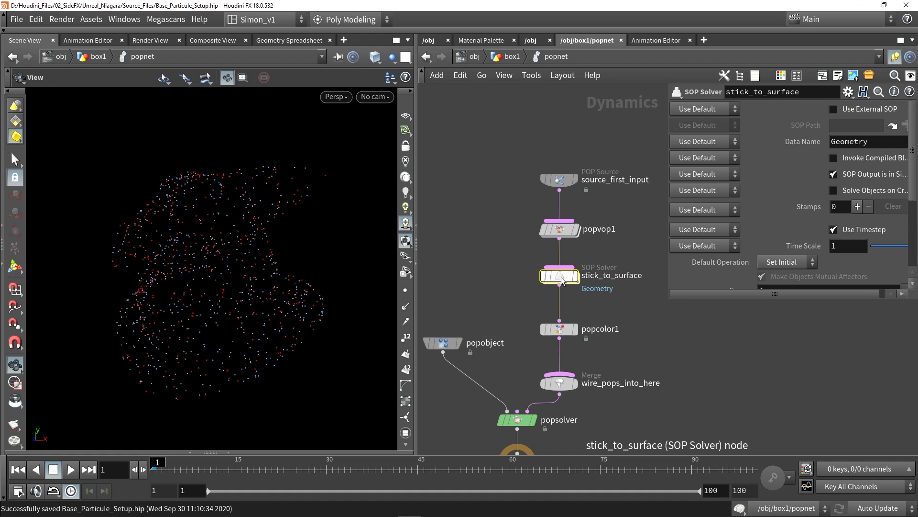
double_click(562, 278)
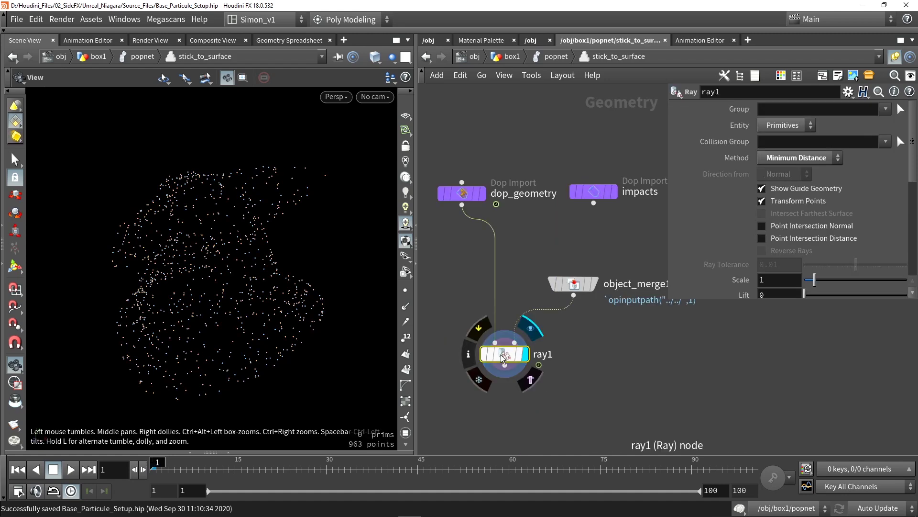
left_click(555, 56)
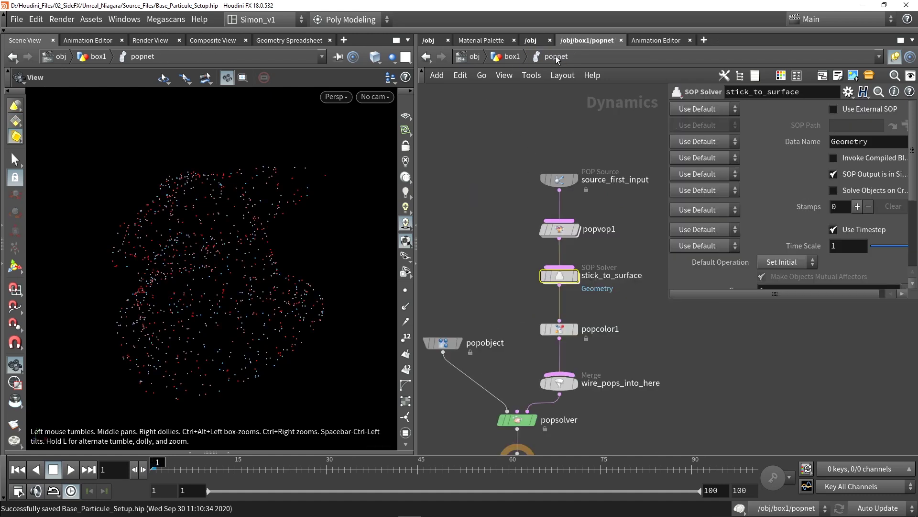
Step: Review popcolor1's @v.x colour ramp and pan down to popnet's output node
left_click(561, 331)
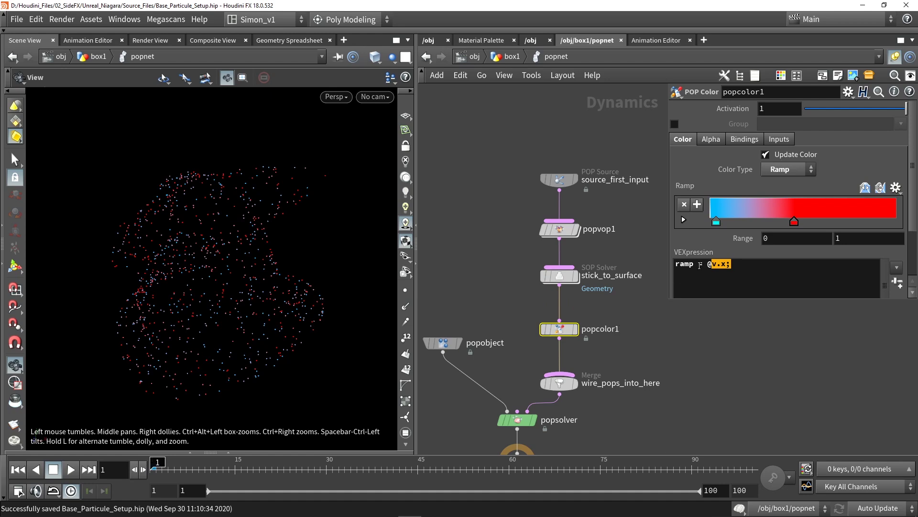
left_click_drag(711, 263, 724, 263)
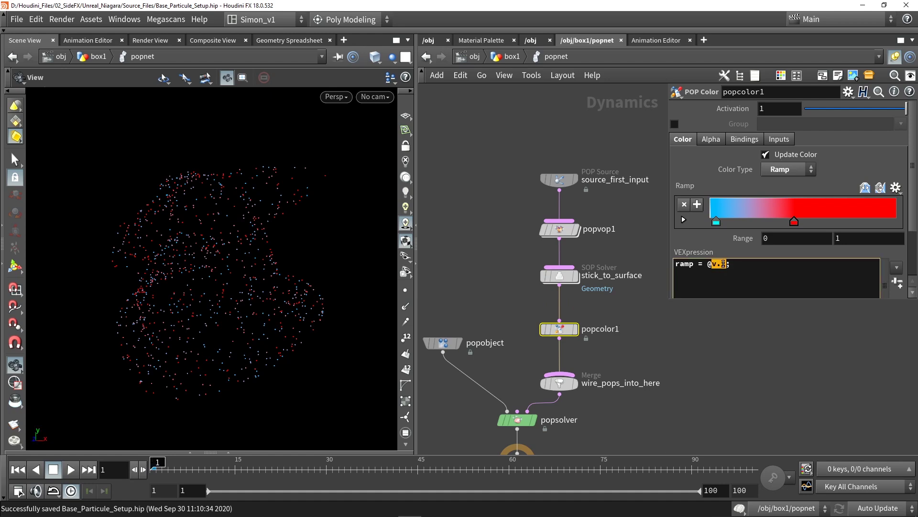
left_click(717, 354)
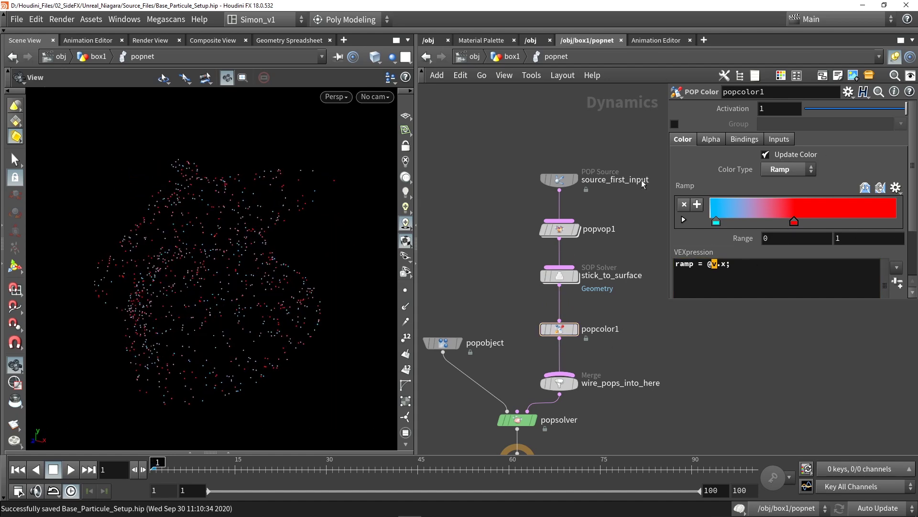
middle_click_drag(622, 350, 620, 267)
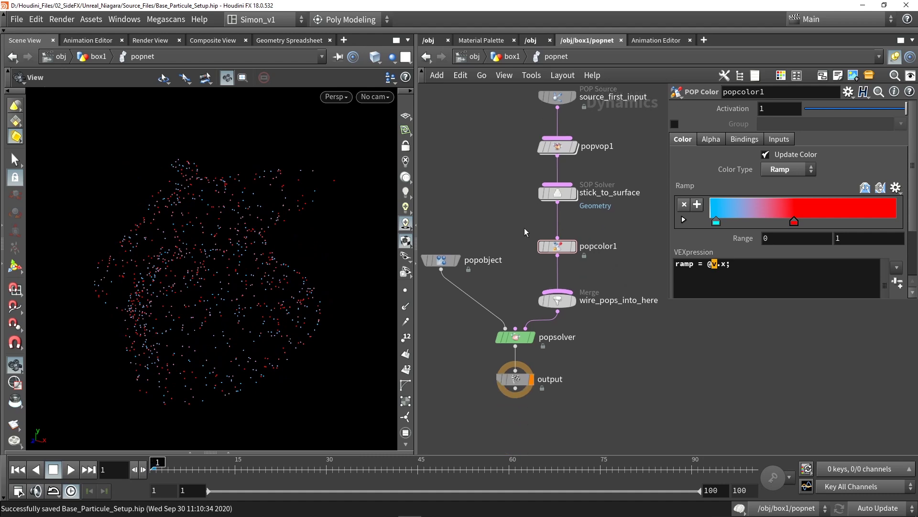
left_click(508, 58)
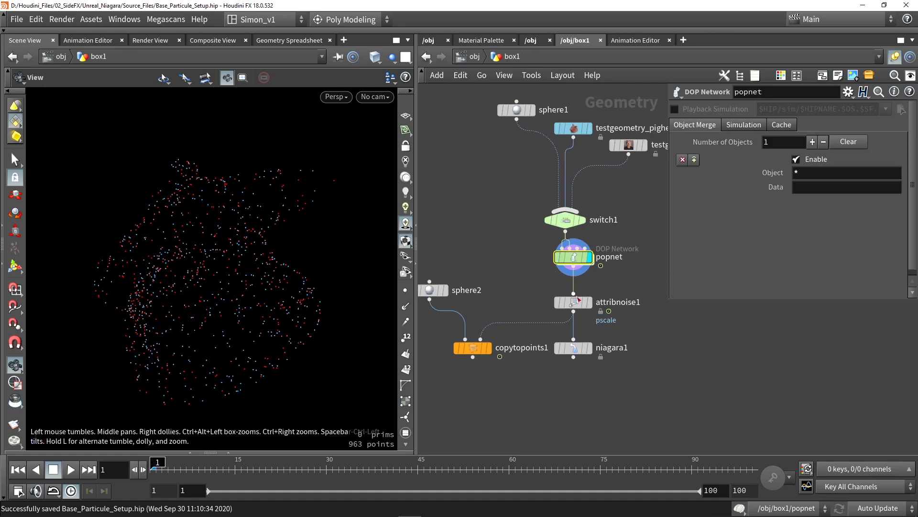
Step: Inspect attribnoise1's settings, noting the pscale attribute it noises
left_click(573, 303)
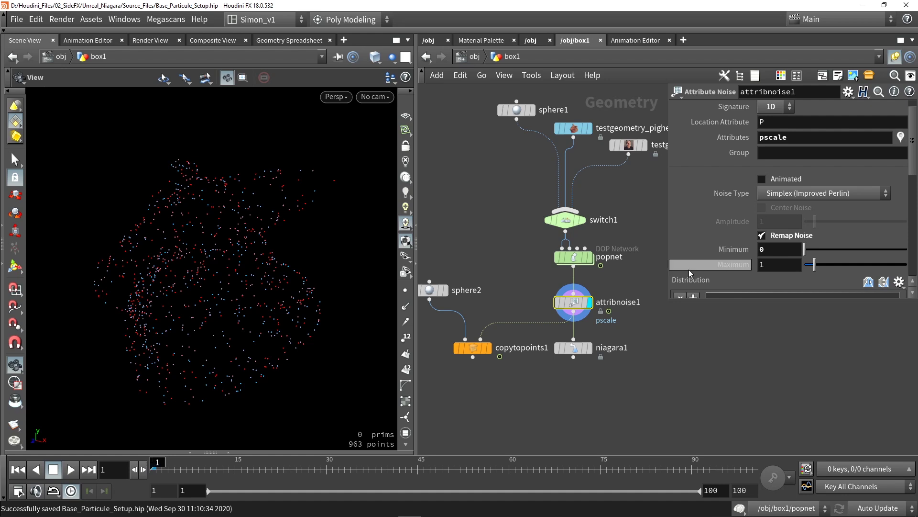
double_click(775, 138)
scroll(727, 208, "down", 5)
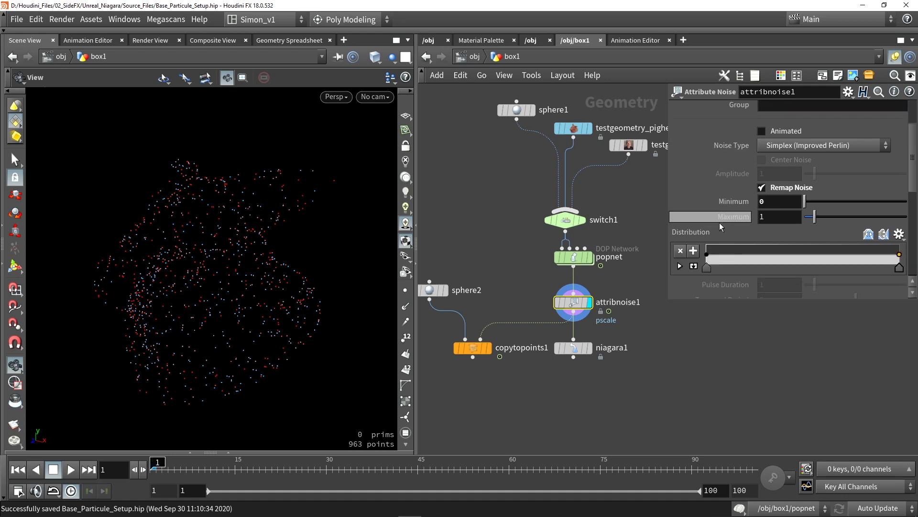
scroll(778, 257, "up", 5)
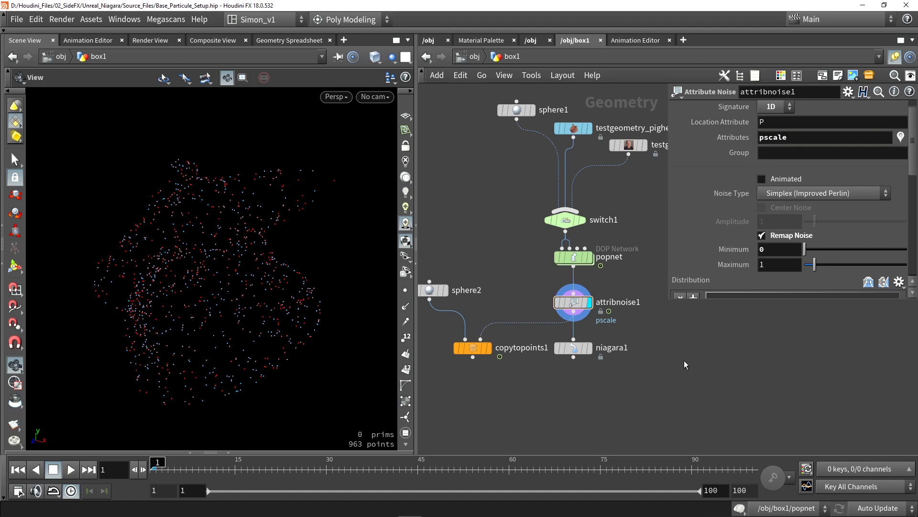
Step: Preview spheres copied onto the particles, play to about frame 72, then display attribnoise1
mouse_move(491, 353)
left_click(490, 353)
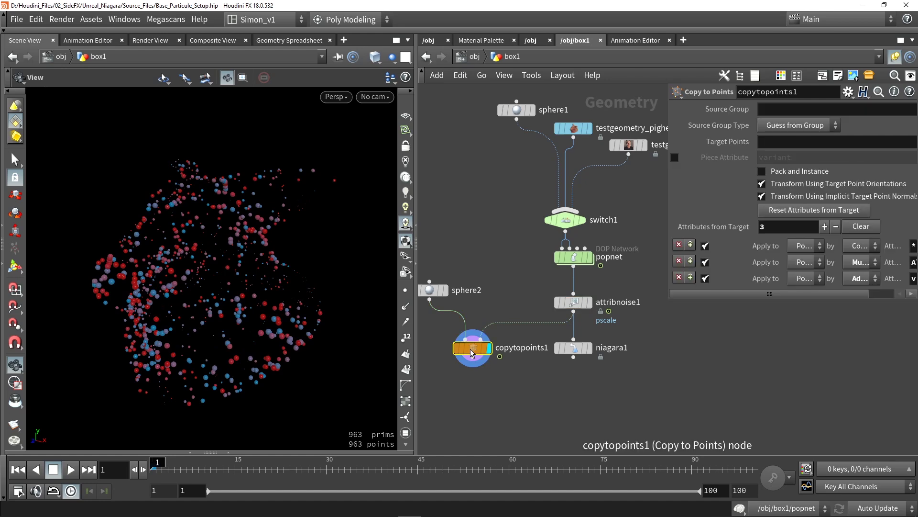
left_click_drag(240, 316, 287, 330)
left_click(70, 469)
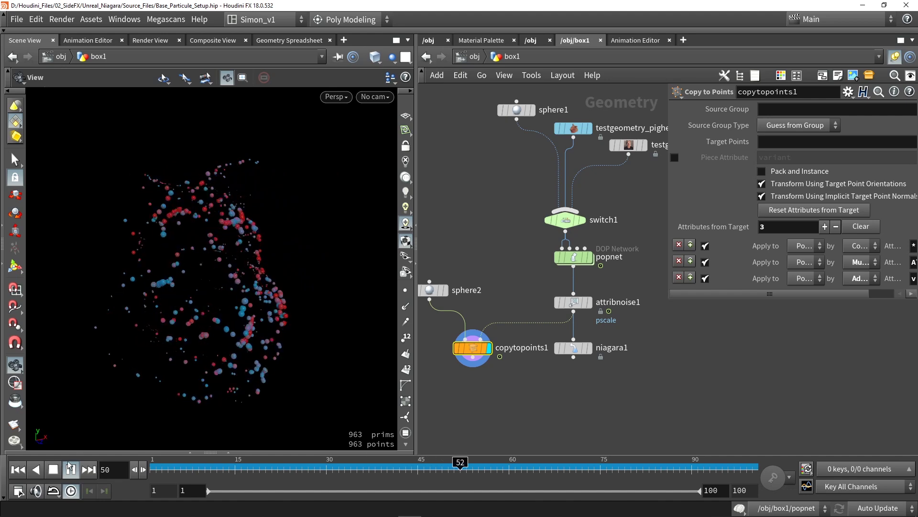
key("Up")
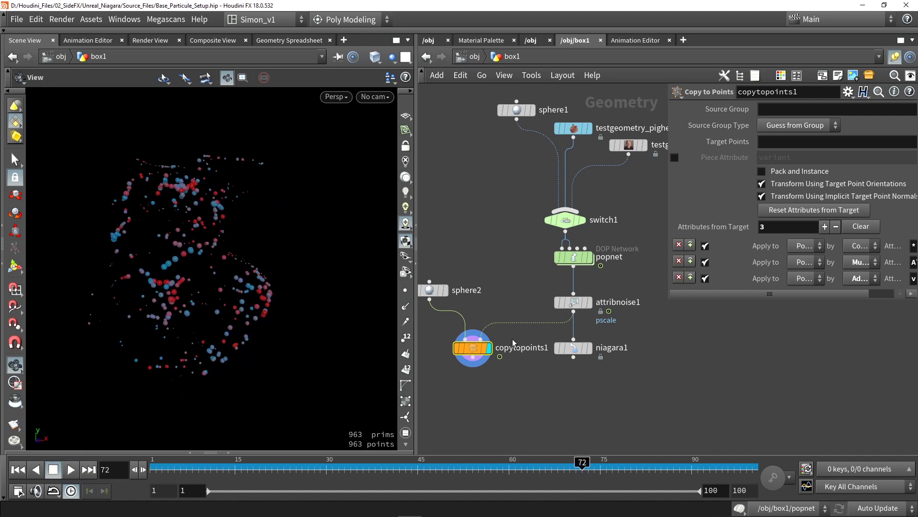
left_click(588, 302)
Step: Select the niagara1 export node and widen the parameter pane to read its output path
left_click(577, 306)
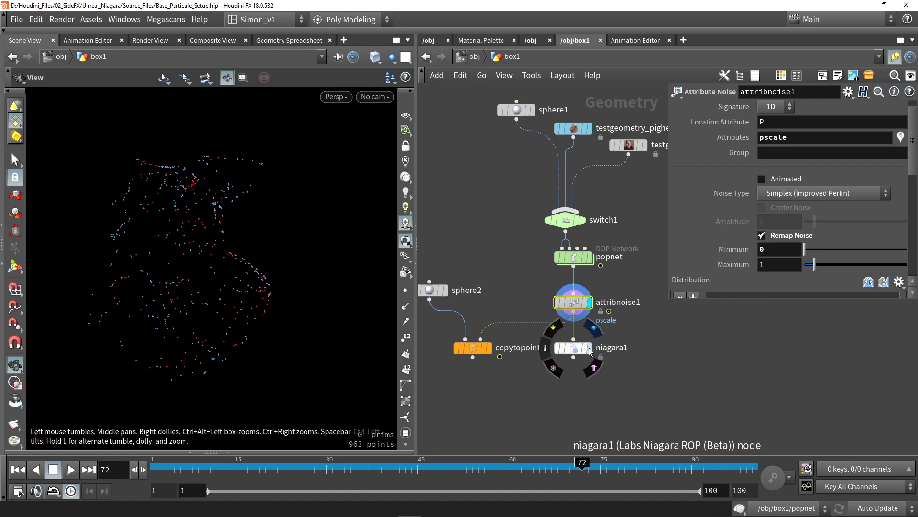
left_click(580, 349)
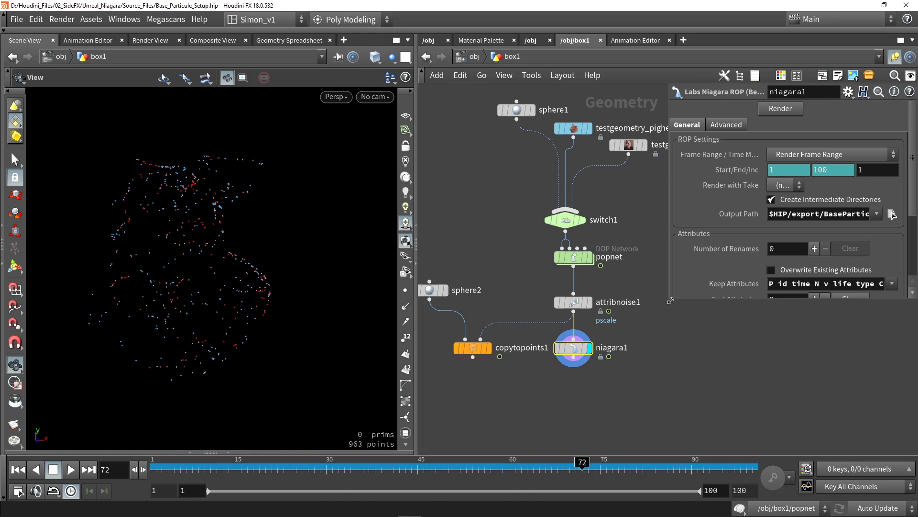
left_click_drag(670, 301, 617, 309)
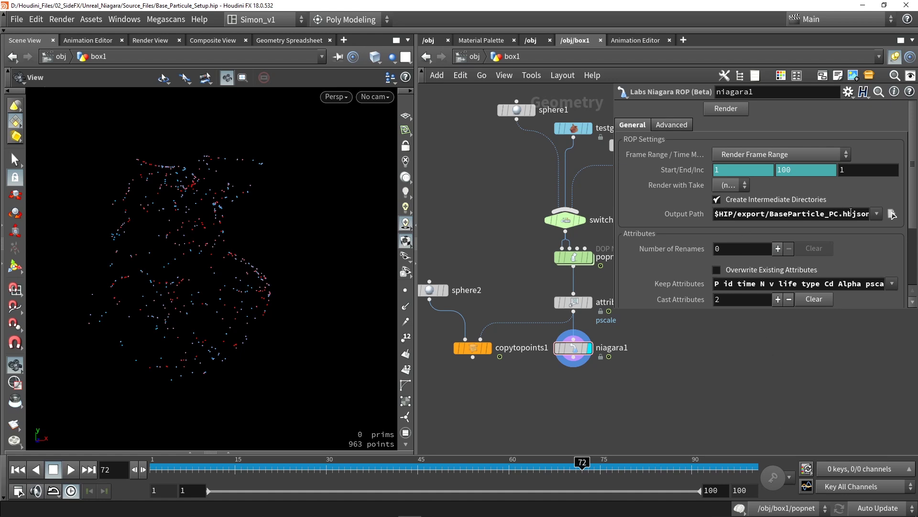
scroll(717, 245, "down", 2)
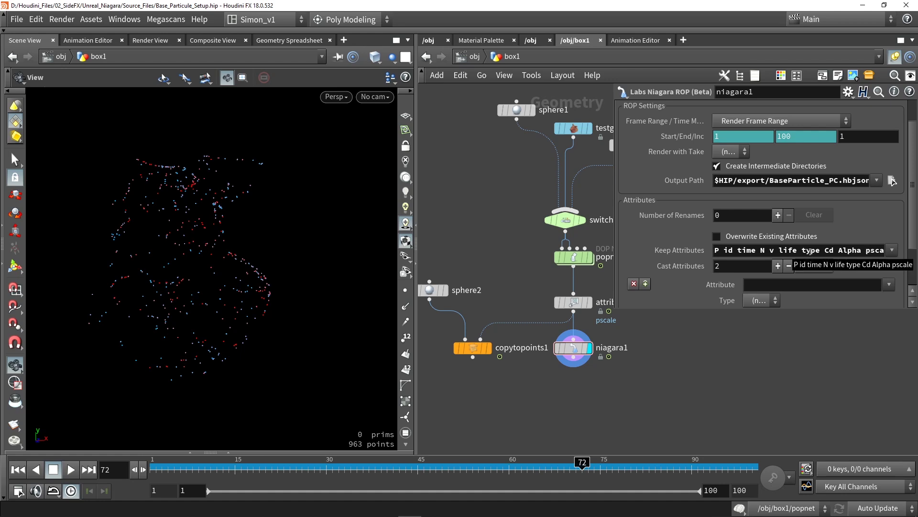
Step: Confirm pscale is listed in niagara1's Keep Attributes
double_click(864, 250)
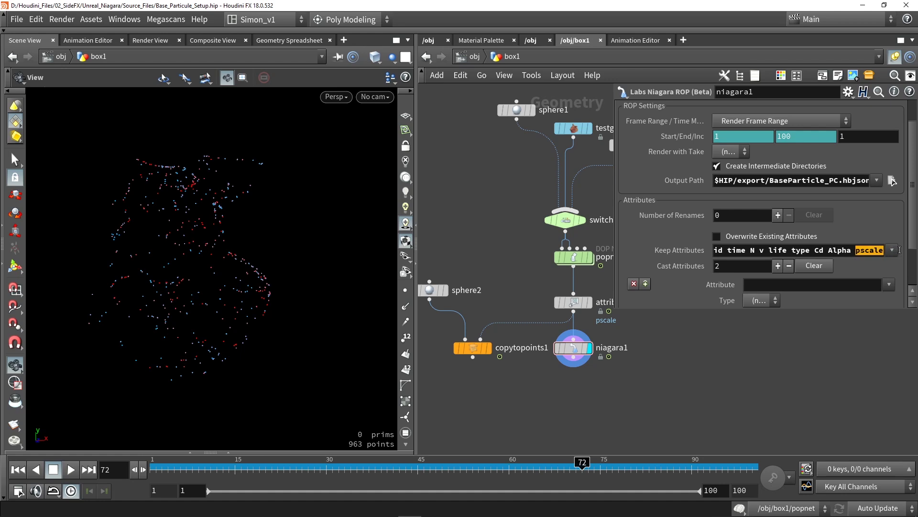
left_click(840, 362)
double_click(861, 249)
left_click(841, 368)
mouse_move(576, 307)
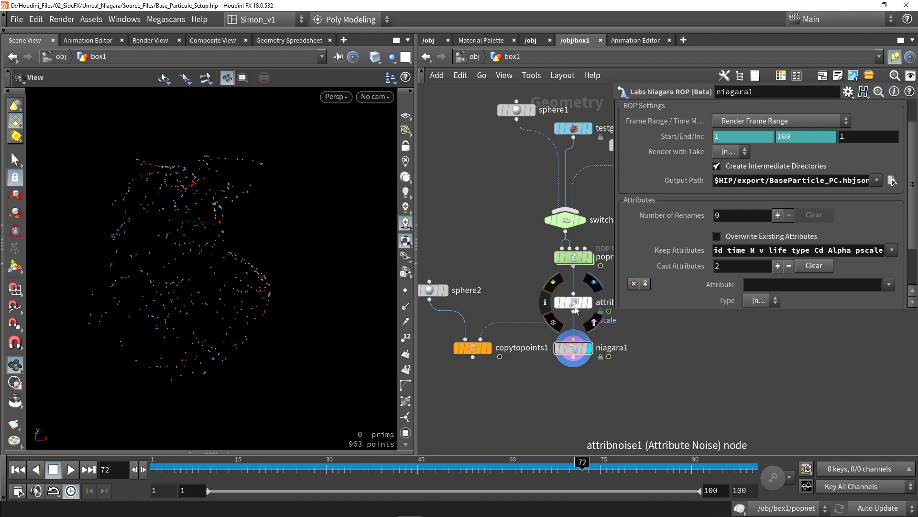
double_click(856, 251)
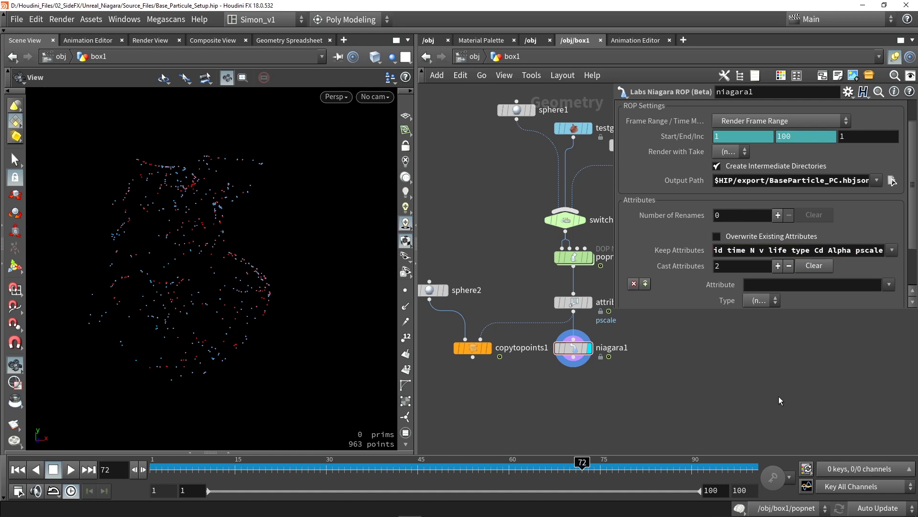
scroll(701, 216, "up", 2)
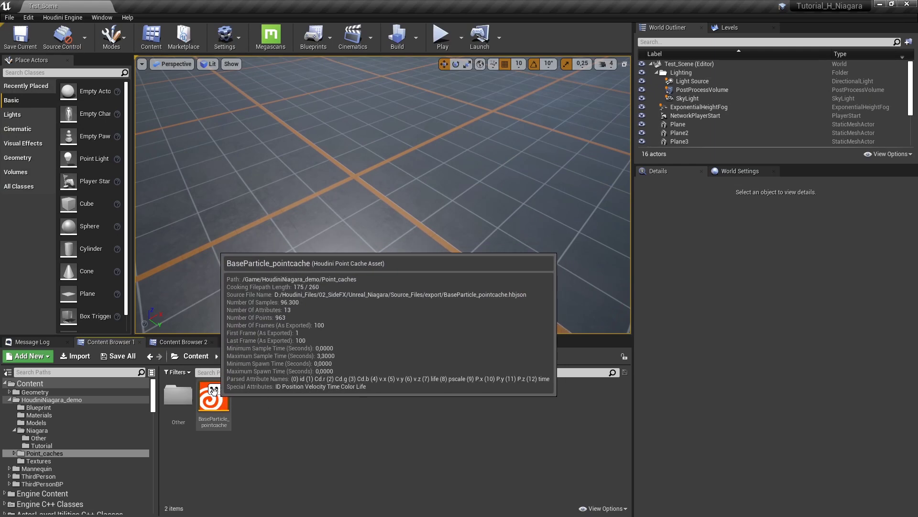
double_click(214, 391)
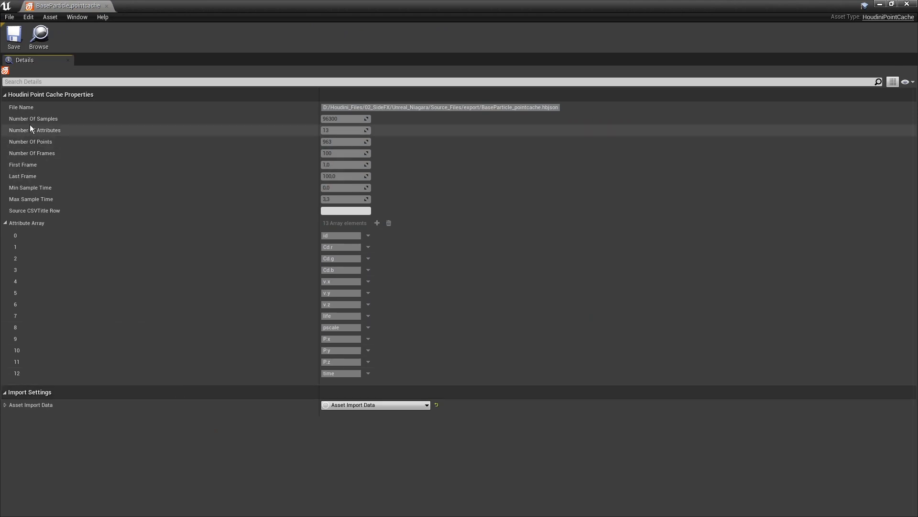
mouse_move(30, 121)
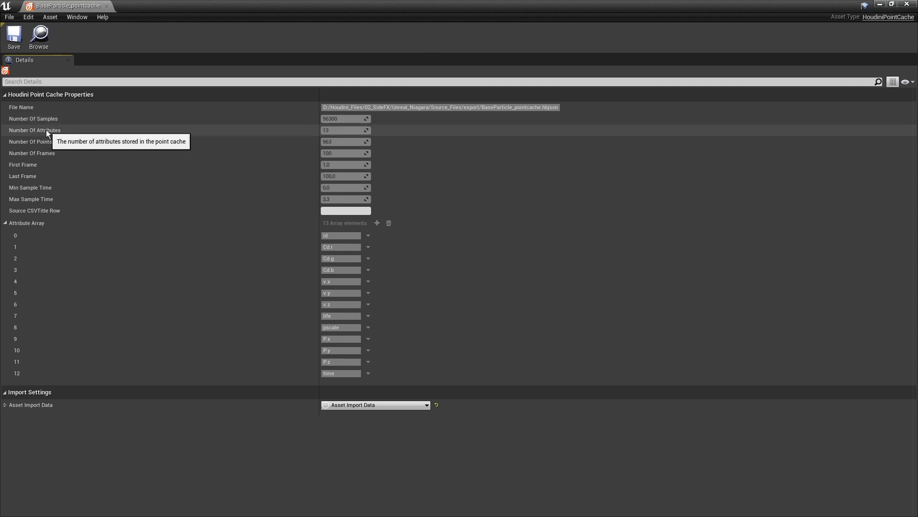
mouse_move(45, 154)
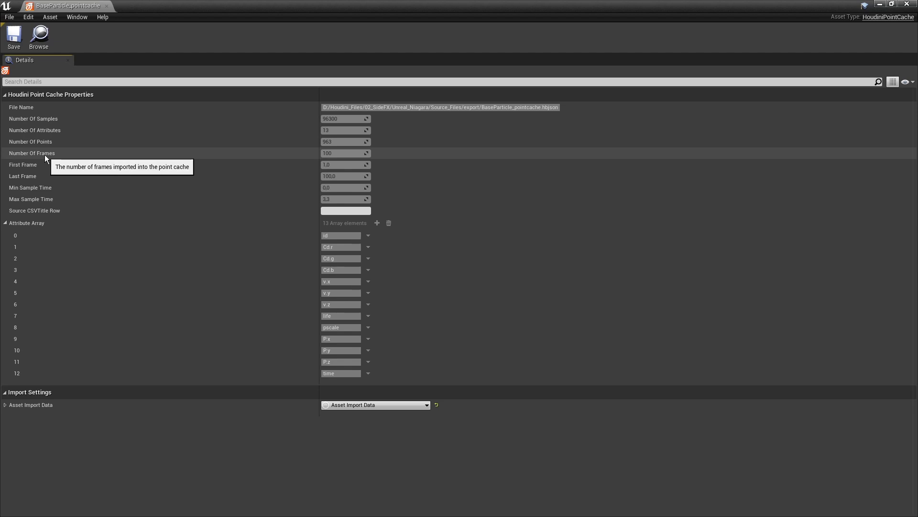
mouse_move(36, 178)
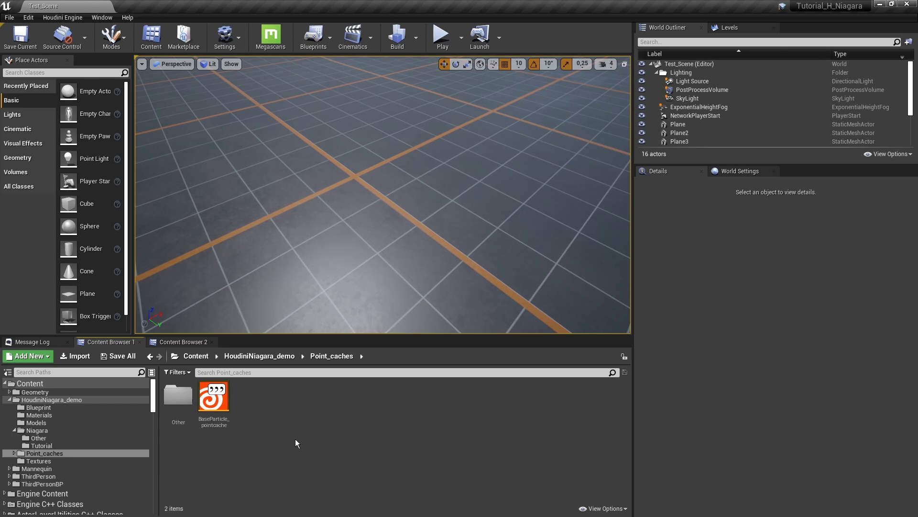
Step: Check the Content Browser view options and scroll the folder tree to HoudiniNiagara Content
left_click(601, 508)
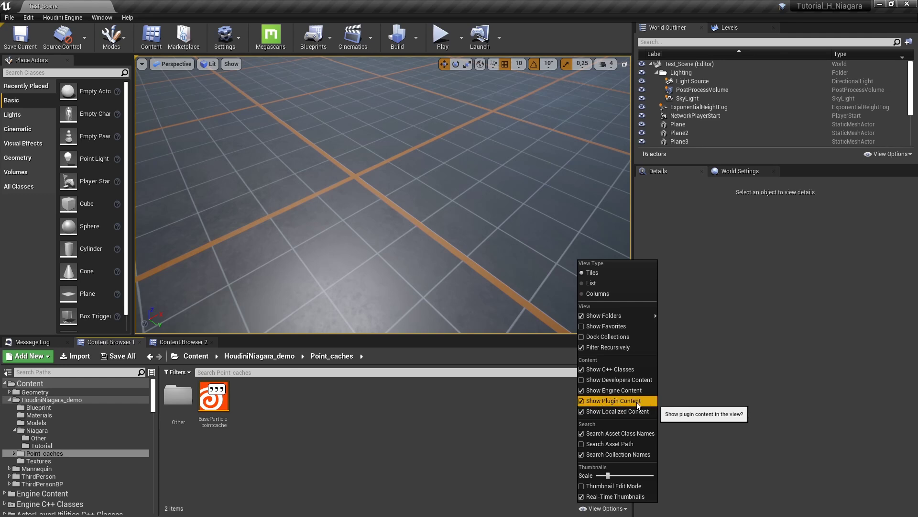
left_click(483, 409)
scroll(29, 449, "down", 20)
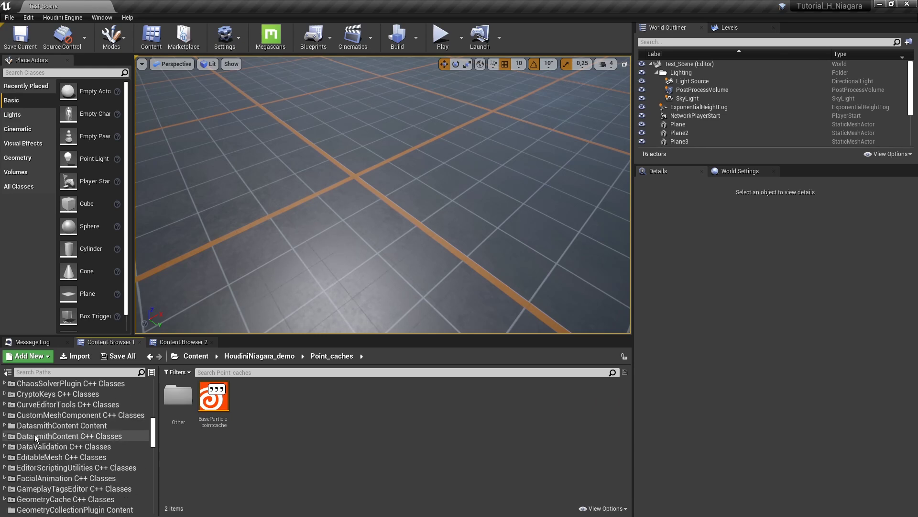
scroll(48, 440, "up", 10)
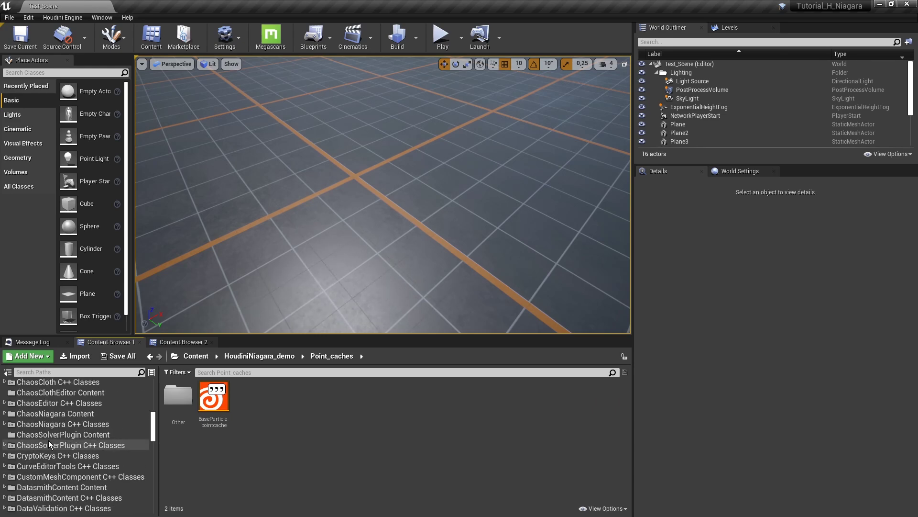
scroll(48, 440, "down", 5)
scroll(53, 424, "down", 1)
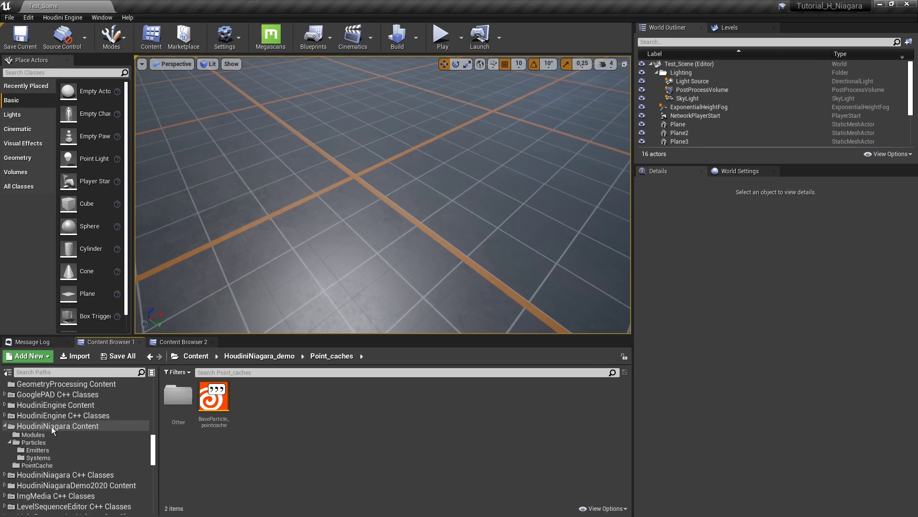
Step: Browse the plugin's Particles folder, then open the empty Tutorial folder
left_click(76, 427)
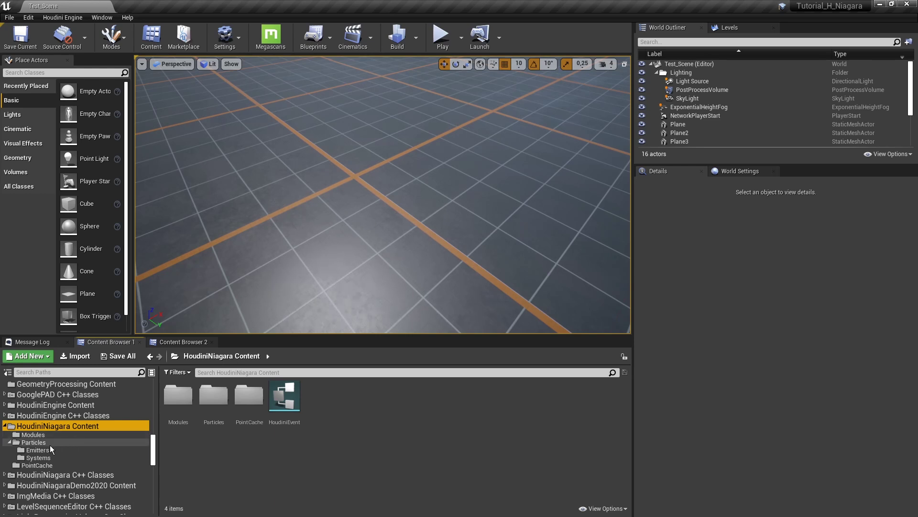
key("Down")
key("Down")
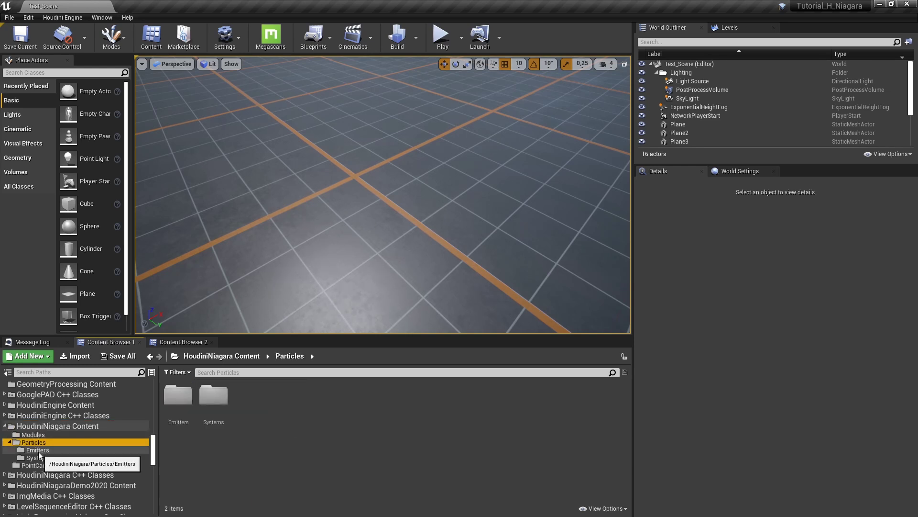
key("Down")
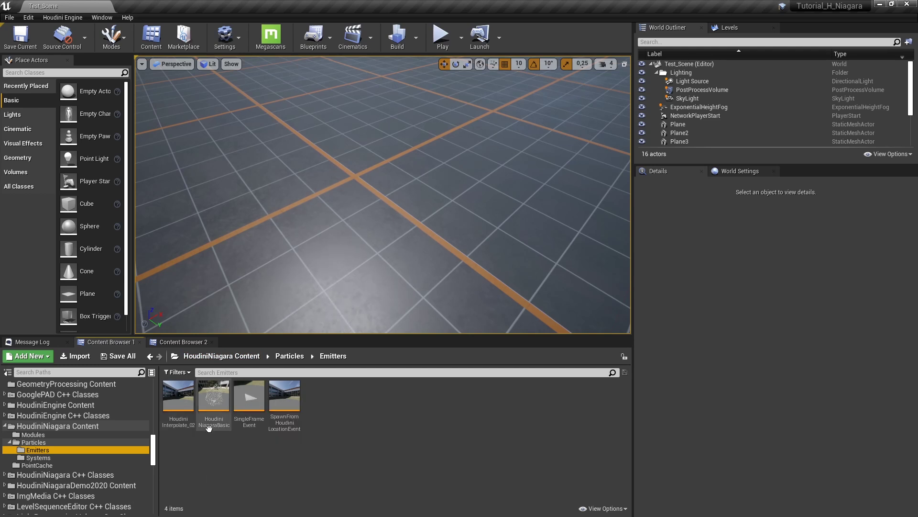
scroll(59, 443, "up", 10)
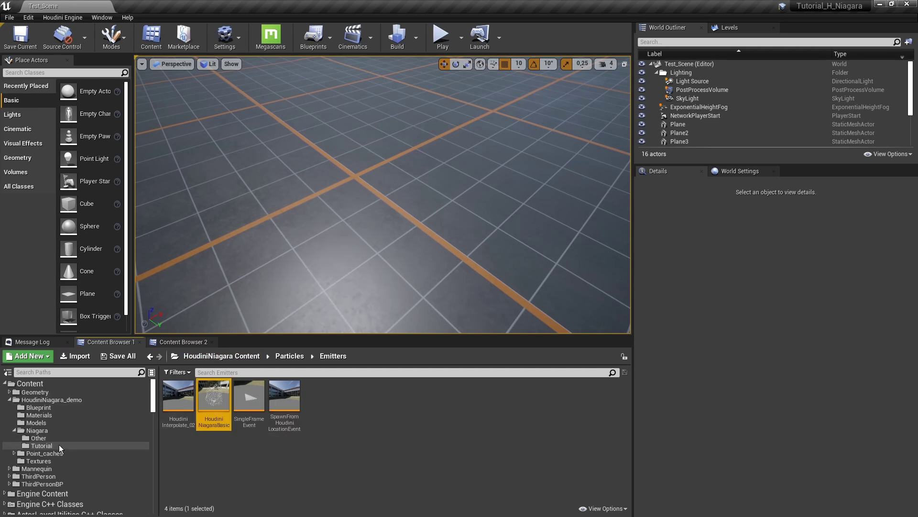
left_click(59, 444)
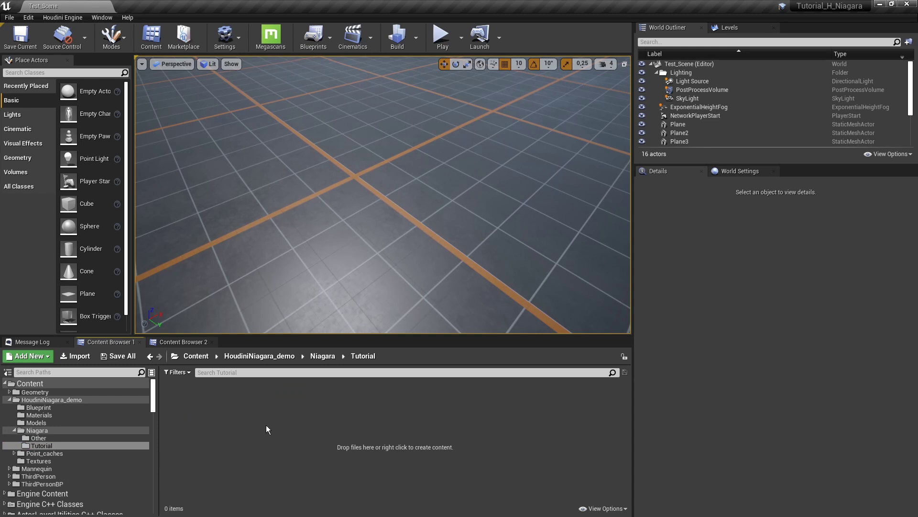
Step: Start a new Niagara System from the FX menu and view the Houdini Niagara Basic emitter
right_click(249, 421)
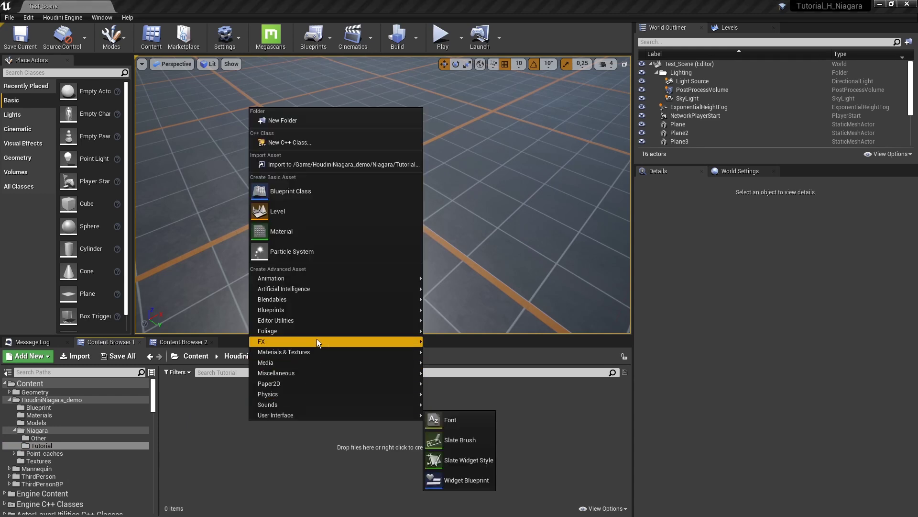
mouse_move(316, 339)
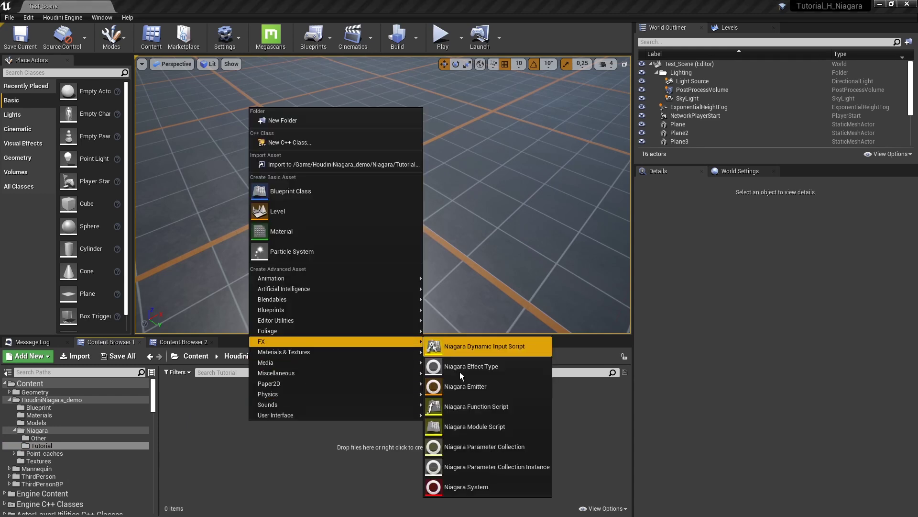
left_click(462, 486)
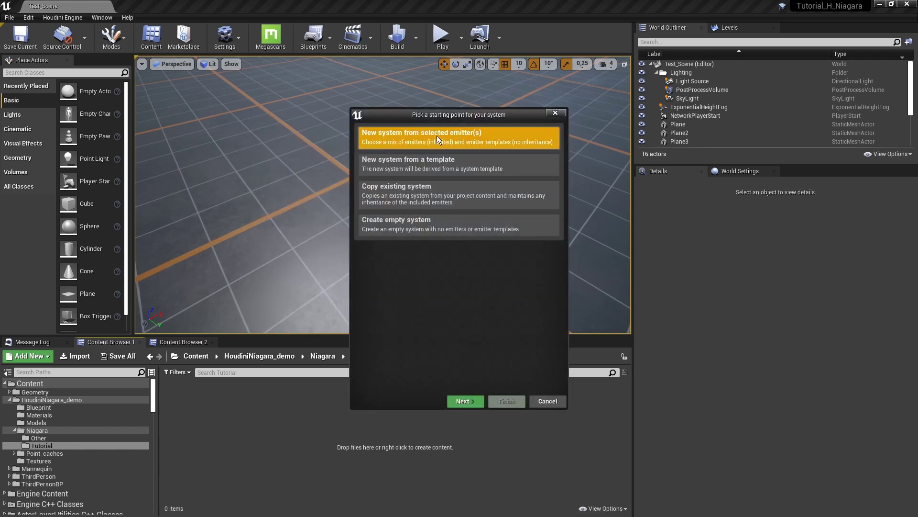
left_click(478, 401)
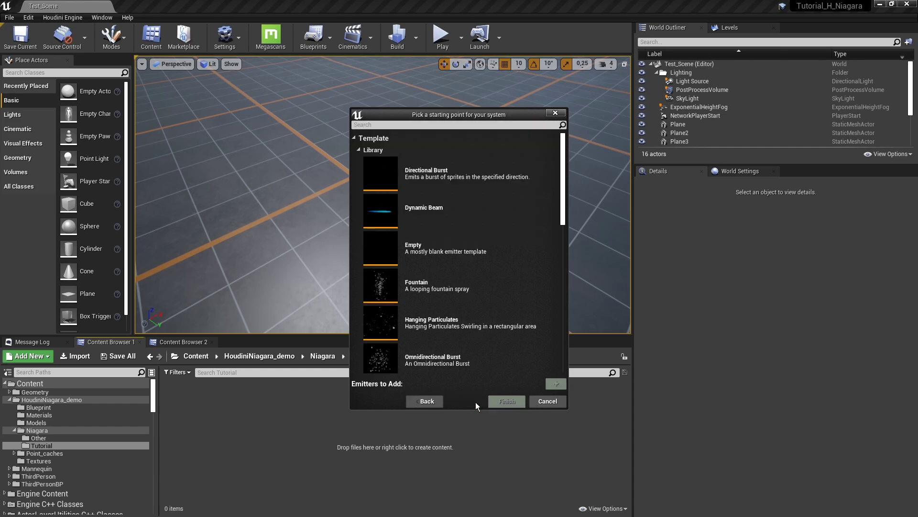
scroll(454, 333, "down", 10)
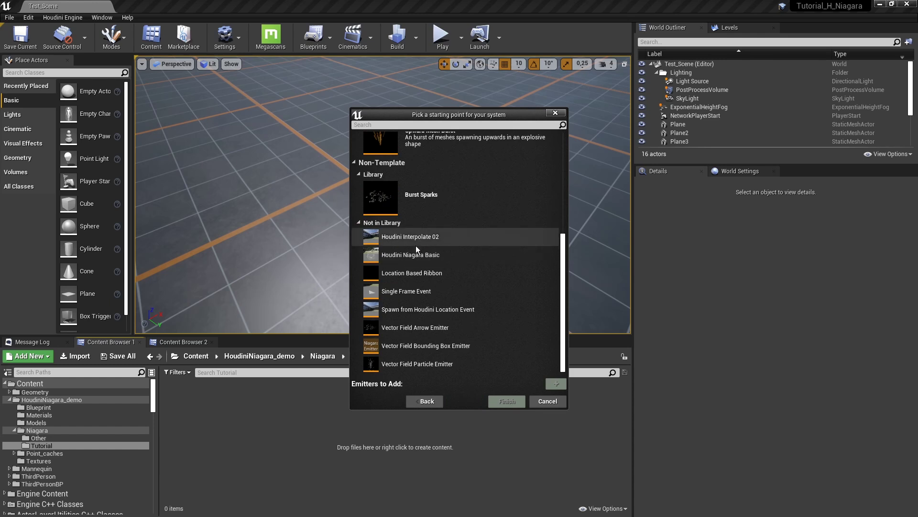
left_click(407, 256)
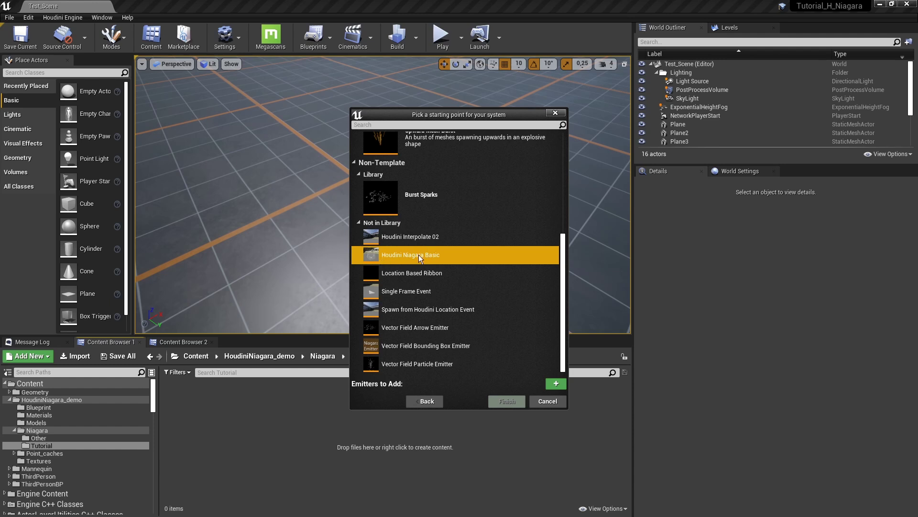
Step: Create it as an empty system named Base_Partilce
left_click(426, 402)
left_click(406, 225)
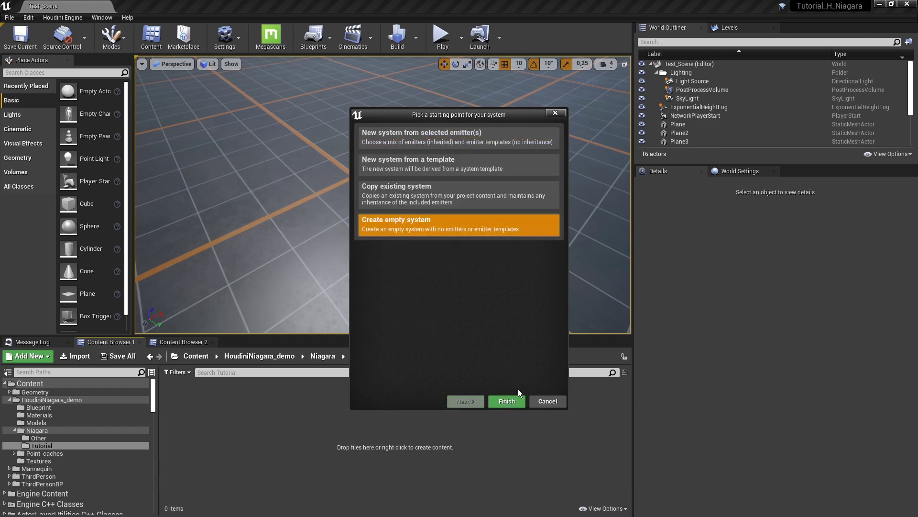
left_click(508, 401)
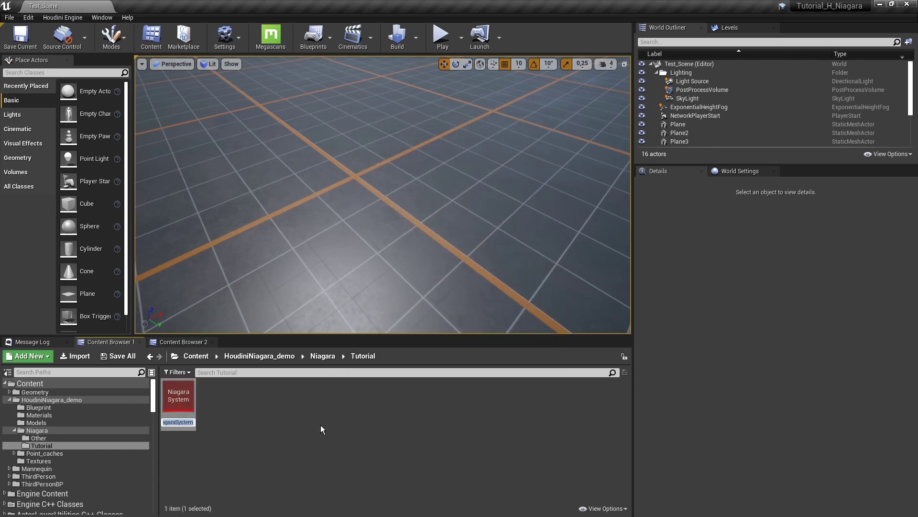
type("Base_Particle")
key("Return")
Step: Open Base_Partilce and search the Add Emitter list for 'houdiini', hiding plugin content
double_click(179, 401)
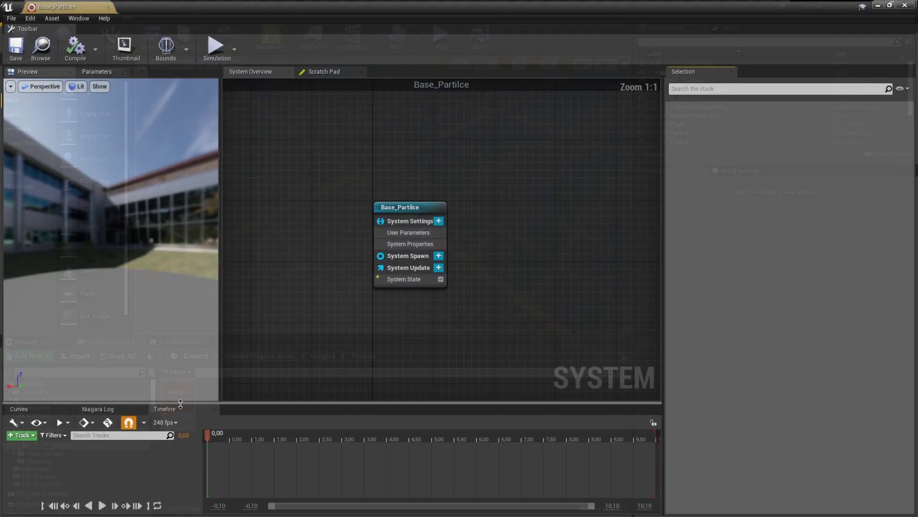
right_click_drag(291, 203, 408, 189)
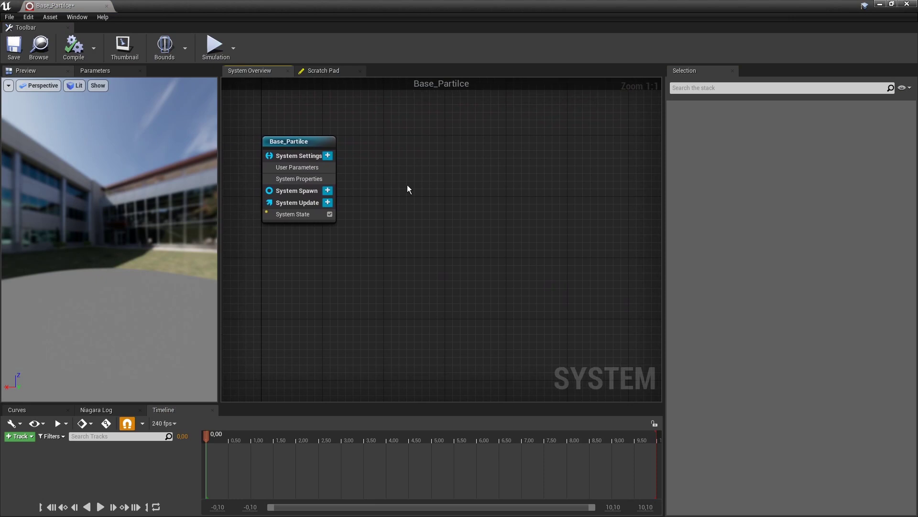
right_click(408, 189)
mouse_move(461, 199)
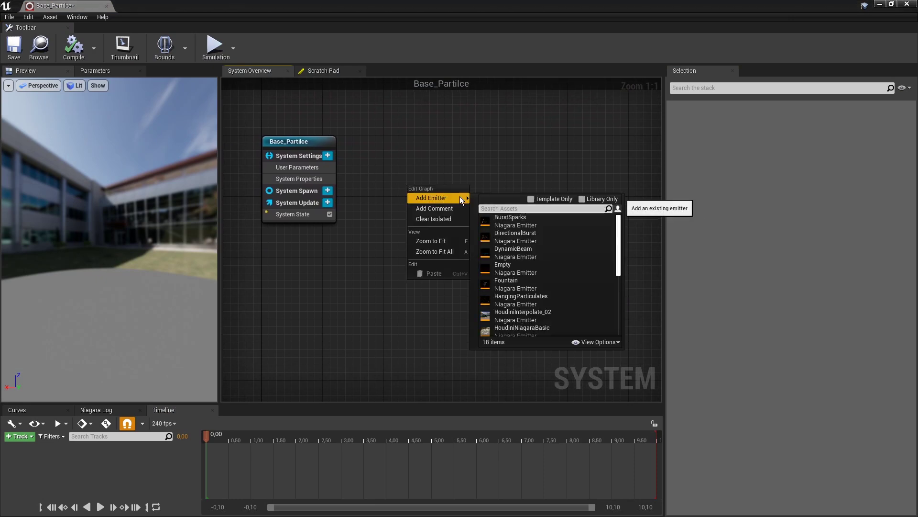
left_click(499, 209)
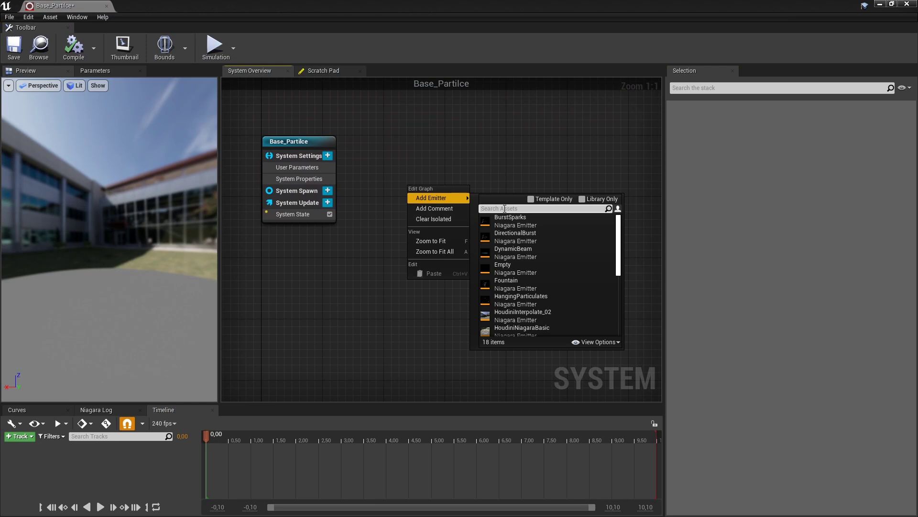
type("houdi")
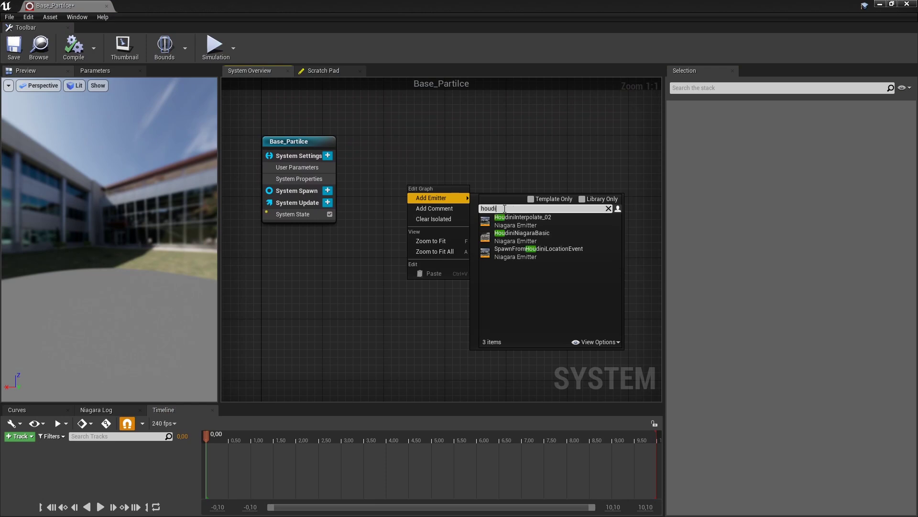
type("ini")
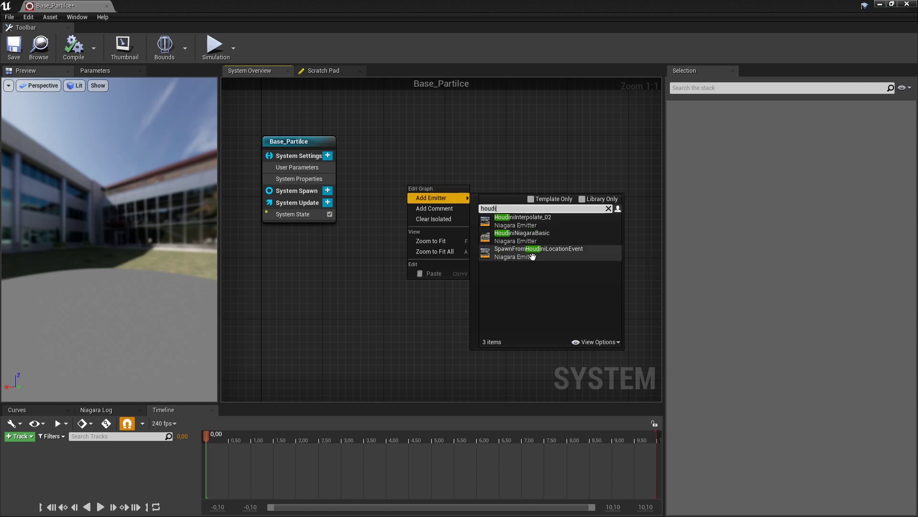
left_click(596, 341)
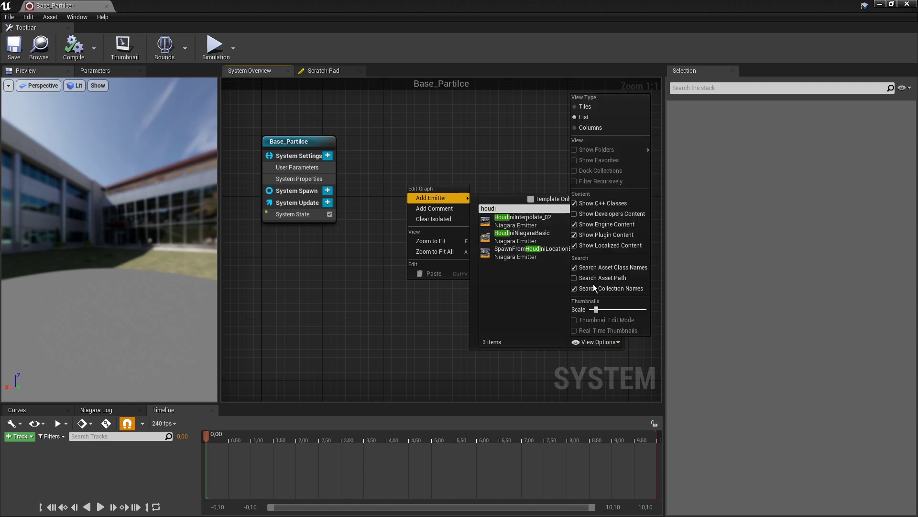
left_click(623, 235)
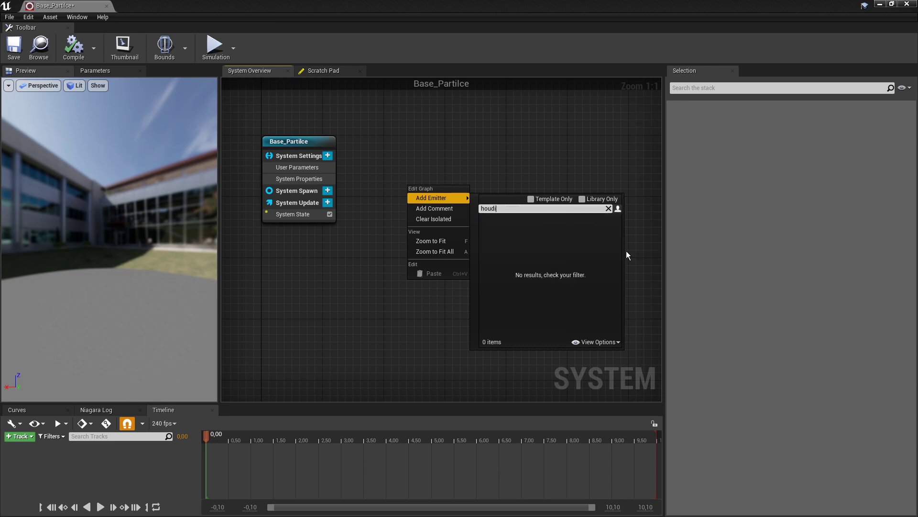
Step: Show plugin content again, search 'houd' and add the HoudiniNiagaraBasic emitter
mouse_move(440, 198)
left_click(609, 208)
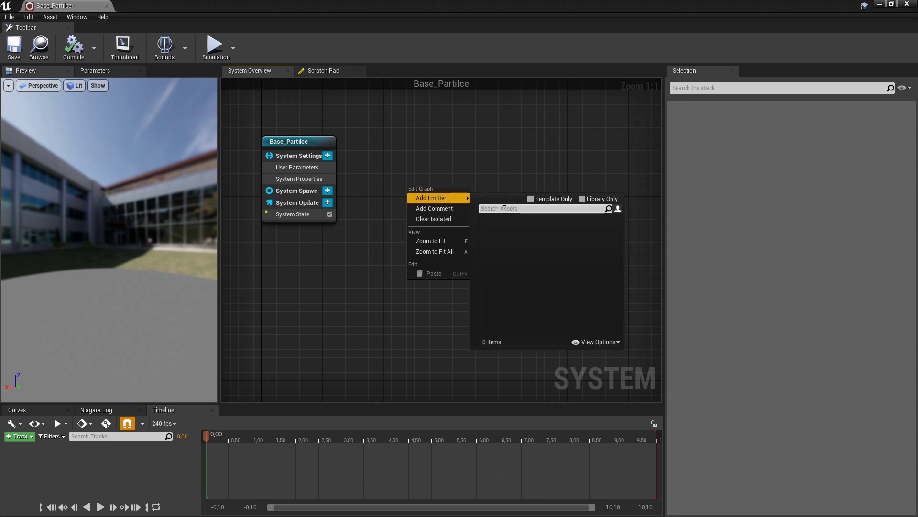
left_click(598, 342)
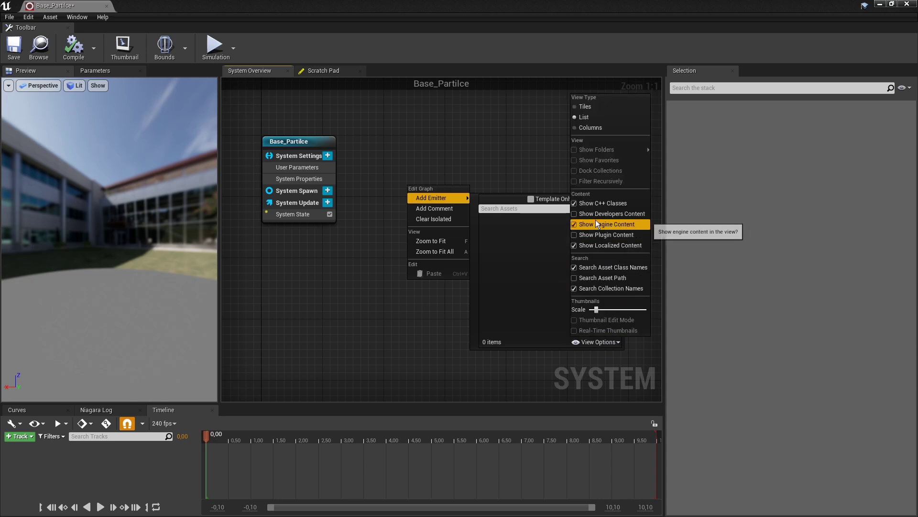
left_click(601, 235)
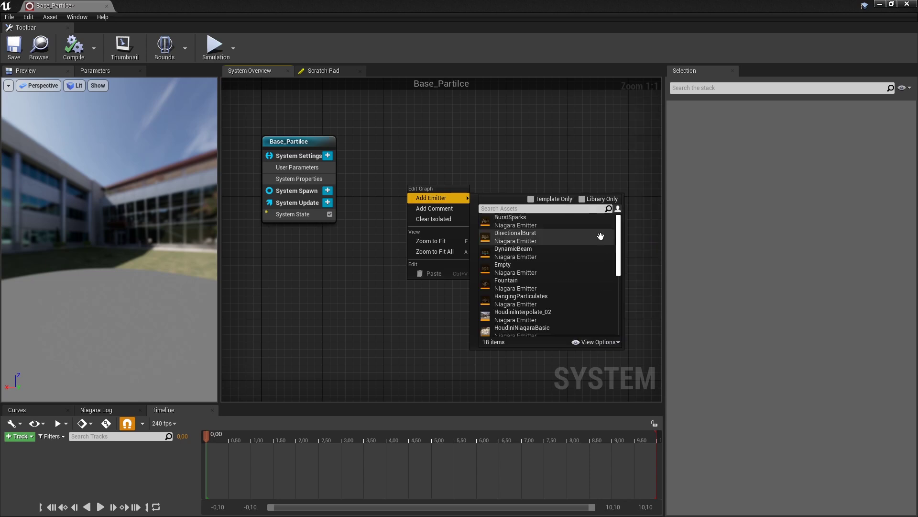
left_click(489, 209)
type("hou")
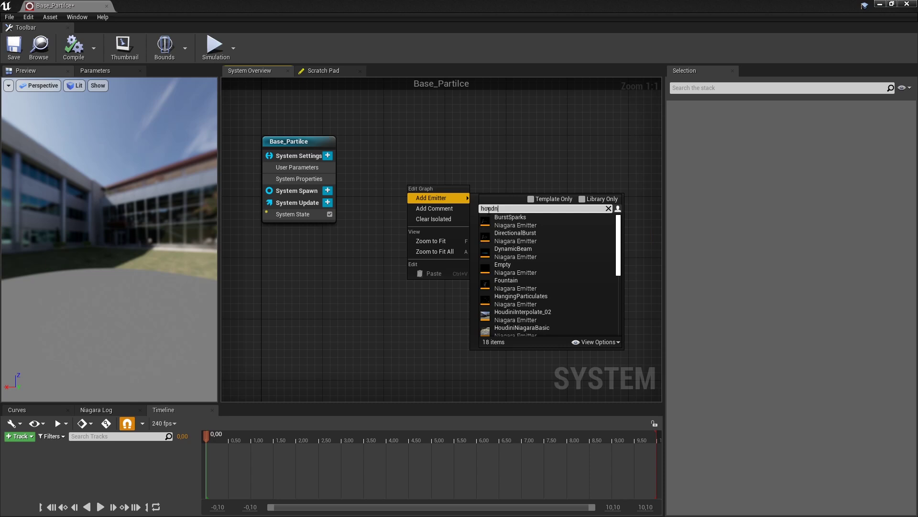
type("dn")
key("BackSpace")
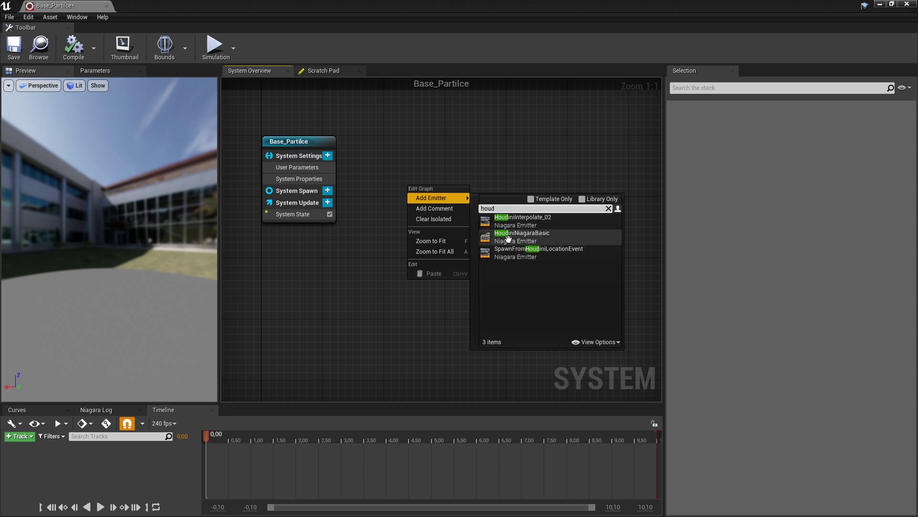
left_click(508, 239)
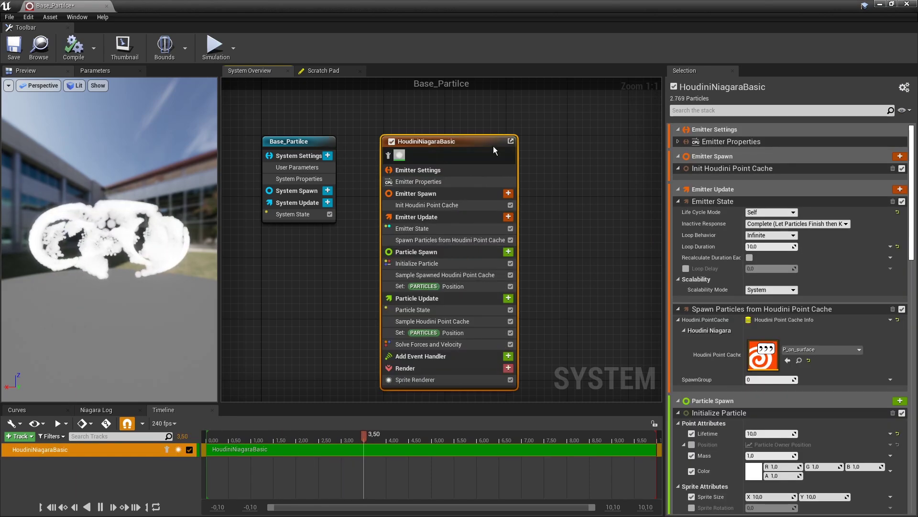
Step: Select the Spawn, Sample Spawned and Sample Houdini Point Cache modules together
left_click_drag(195, 295, 125, 249)
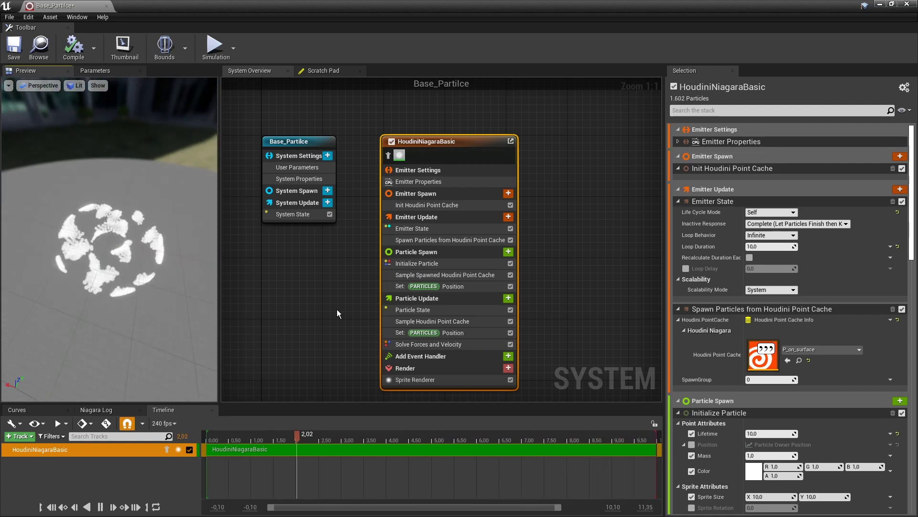
left_click(337, 309)
left_click(440, 241)
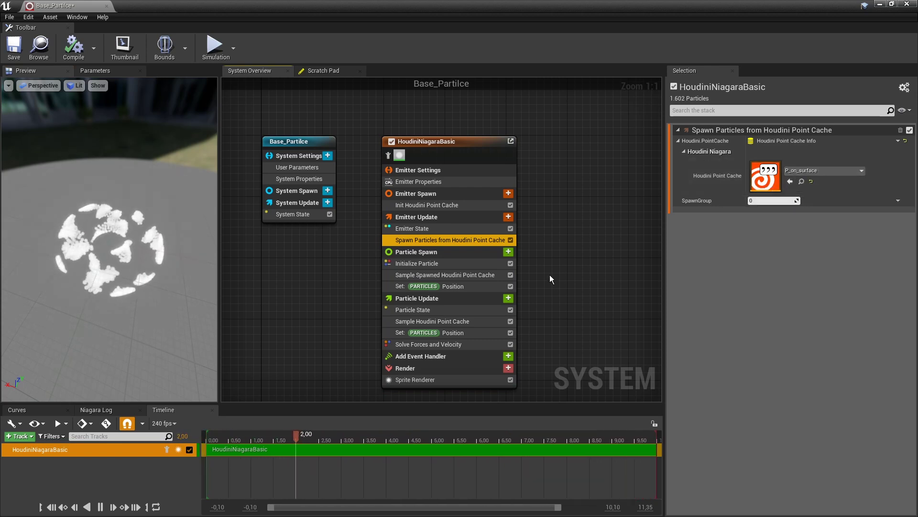
left_click(487, 277, "ctrl")
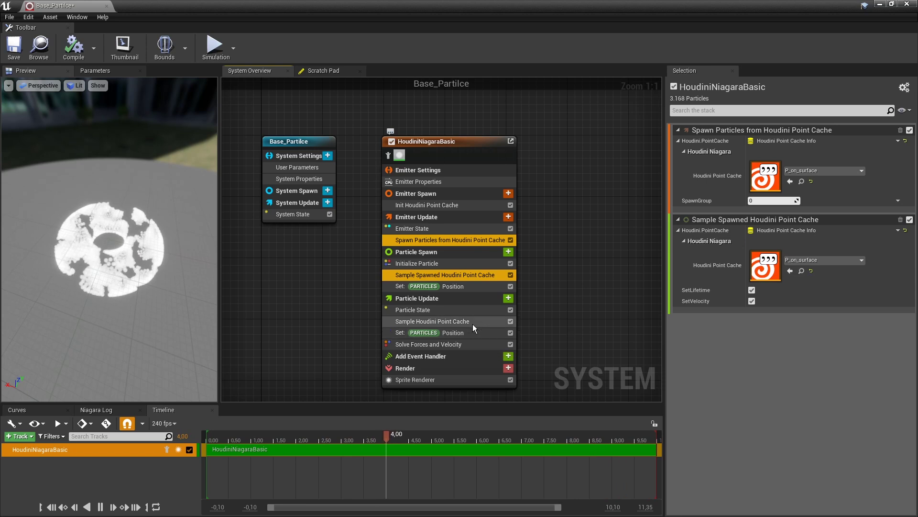
left_click(472, 324, "ctrl")
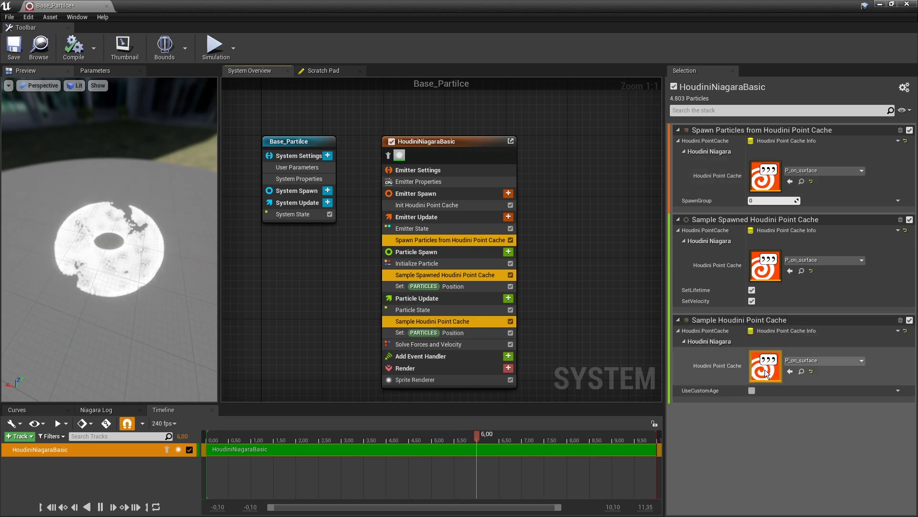
Step: Assign BaseParticle_pointcache from Point_caches to the three modules and orbit the looping preview
double_click(647, 10)
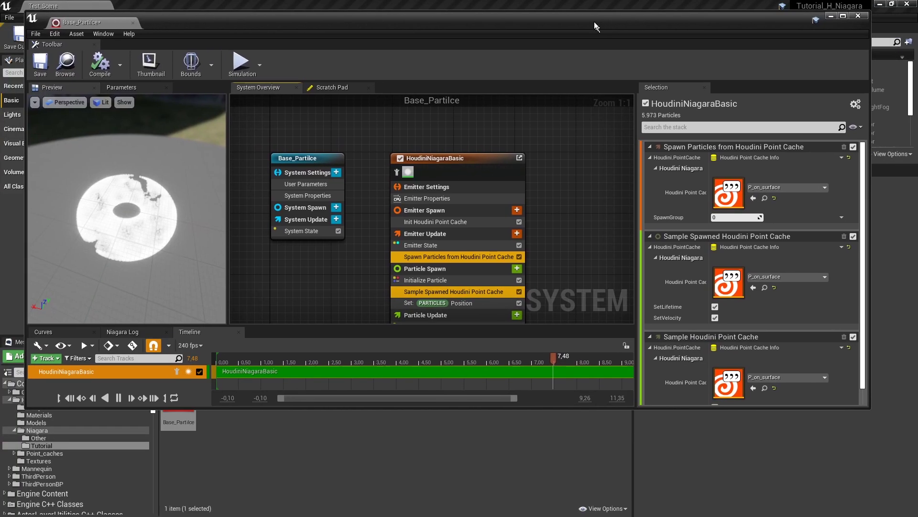
left_click_drag(594, 21, 591, 22)
left_click(45, 453)
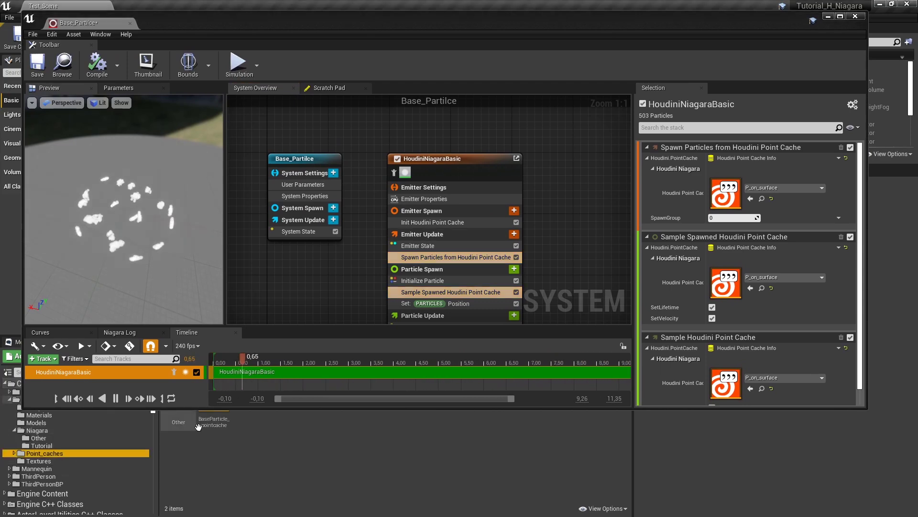
left_click_drag(198, 426, 738, 386)
left_click(841, 17)
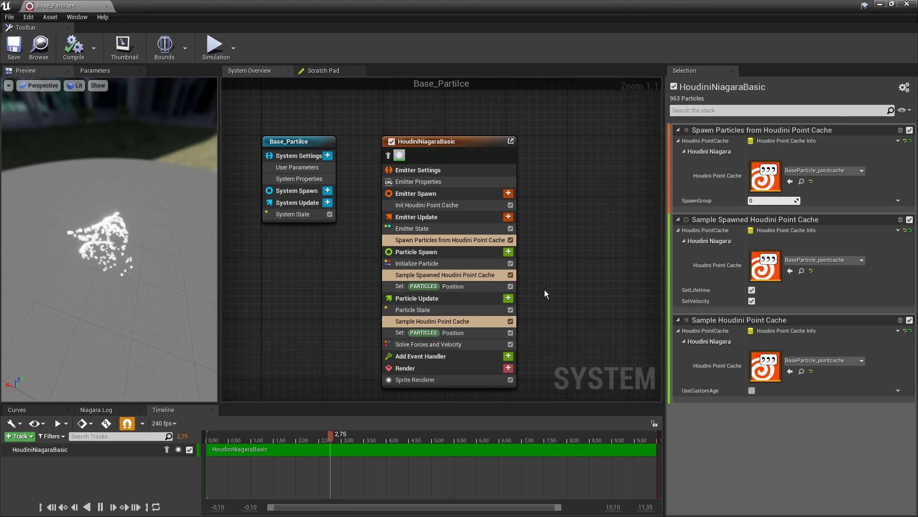
left_click_drag(163, 233, 84, 179)
left_click_drag(106, 292, 118, 264)
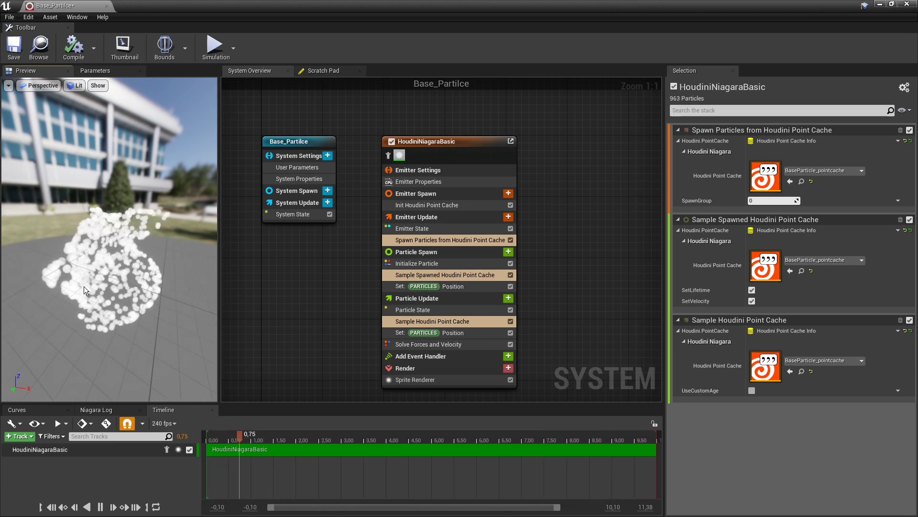
mouse_move(84, 290)
left_mouse_down()
mouse_move(110, 290)
mouse_move(84, 290)
left_mouse_up()
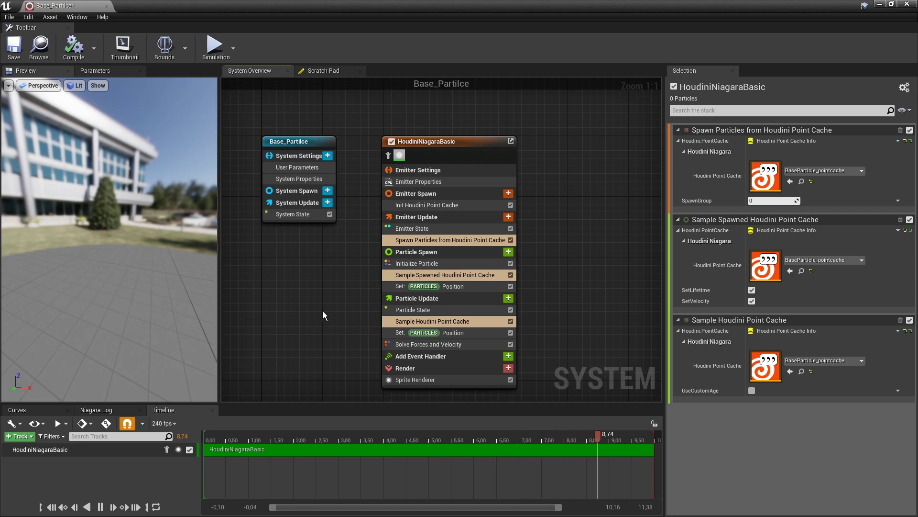
Step: Check the Houdini point cache asset's Max Sample Time, then close its asset view
left_click(420, 217)
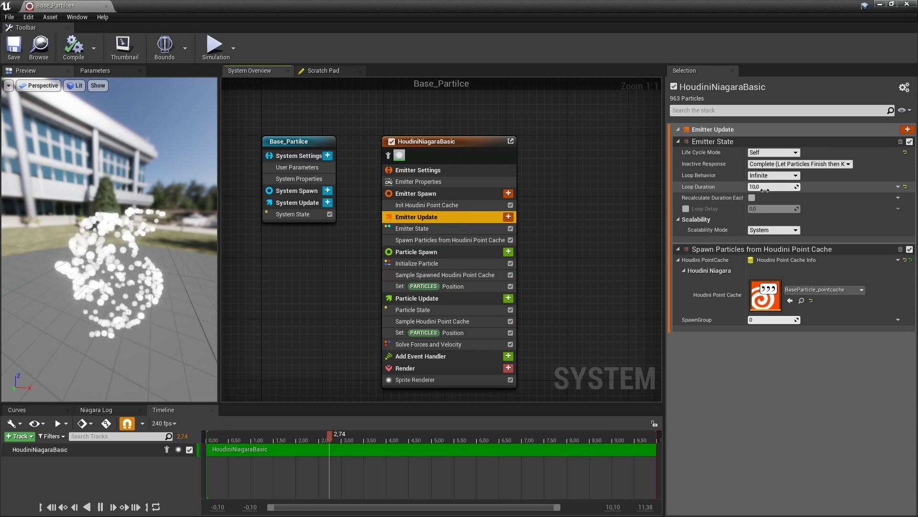
double_click(767, 295)
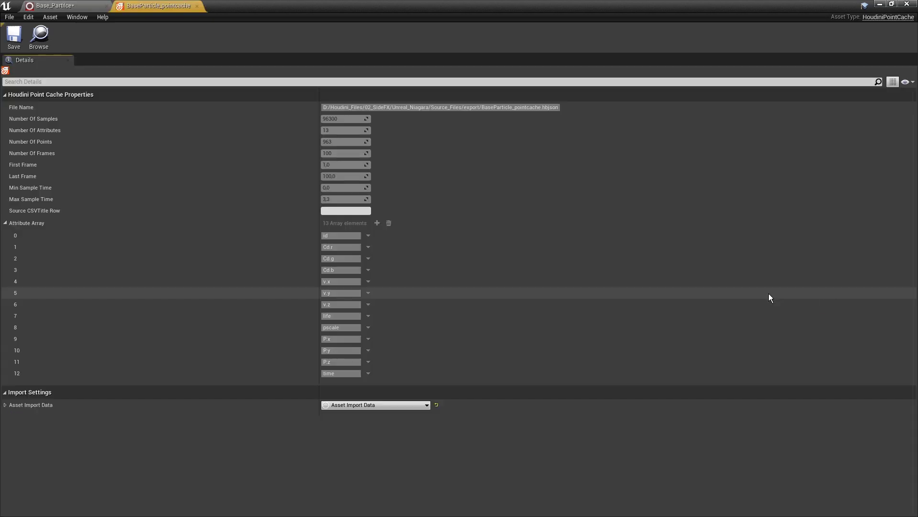
left_click(332, 208)
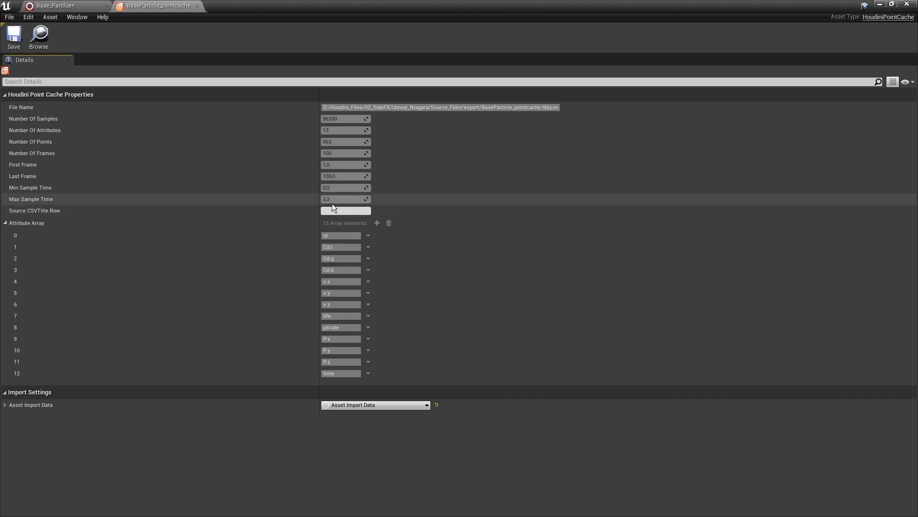
left_click(197, 6)
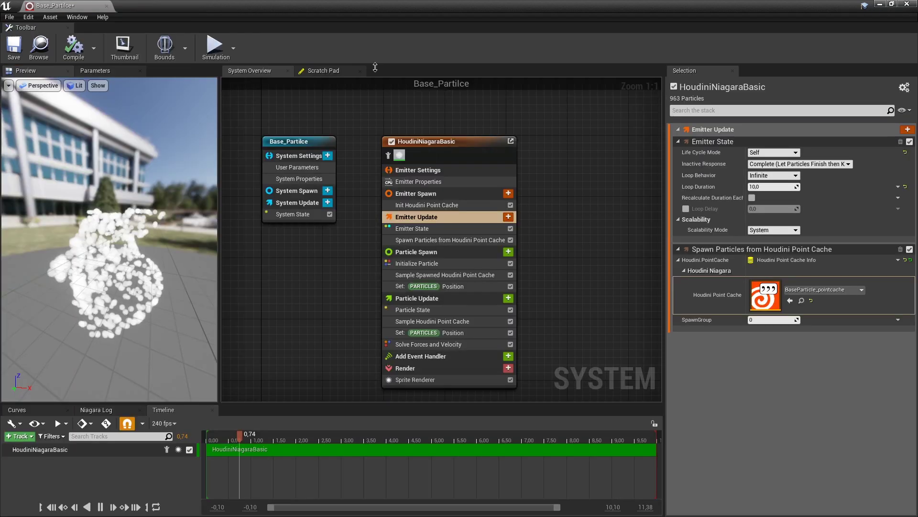
Step: Set Emitter State Loop Duration to 3.3 and trim the timeline playback range to about 3.5 seconds
left_click(768, 187)
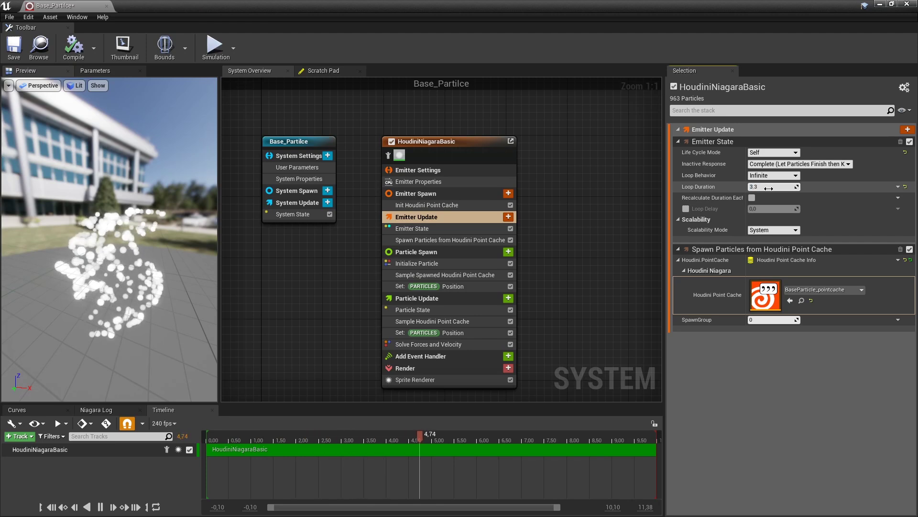
key("Return")
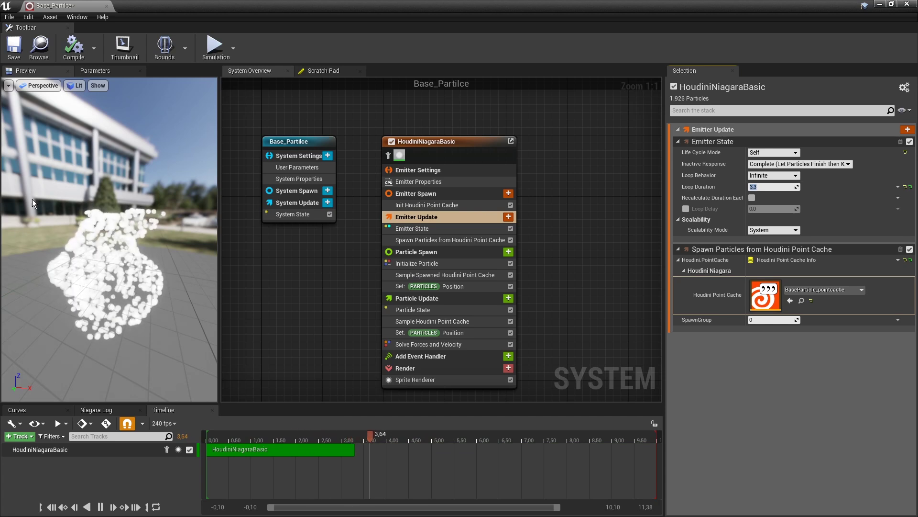
left_click_drag(33, 199, 66, 201)
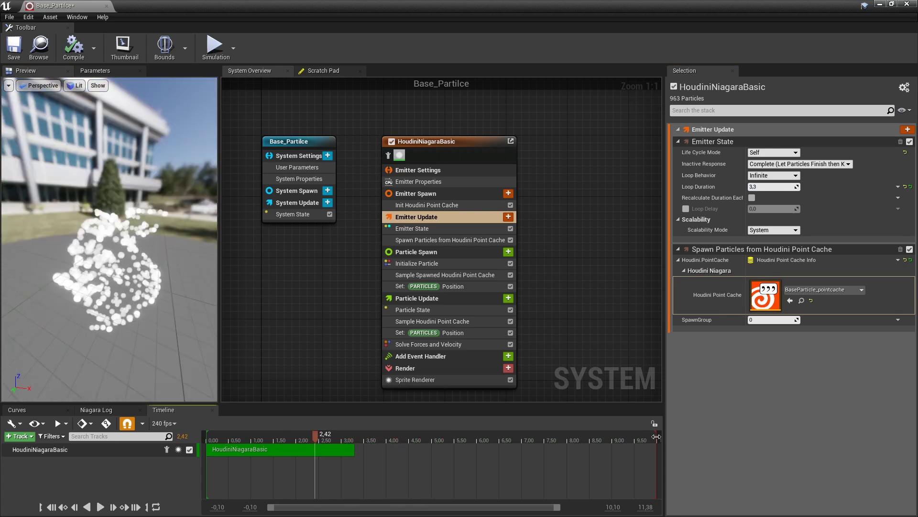
left_click_drag(656, 436, 369, 435)
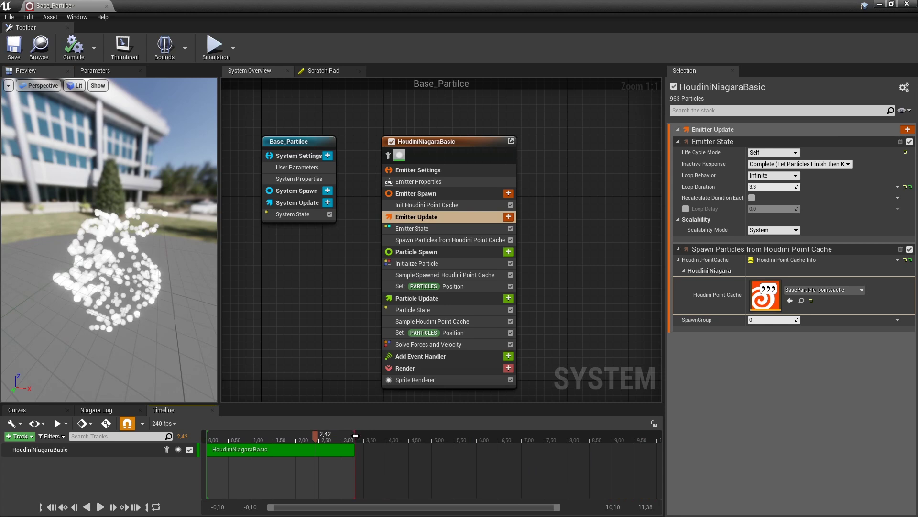
right_click_drag(333, 311, 304, 283)
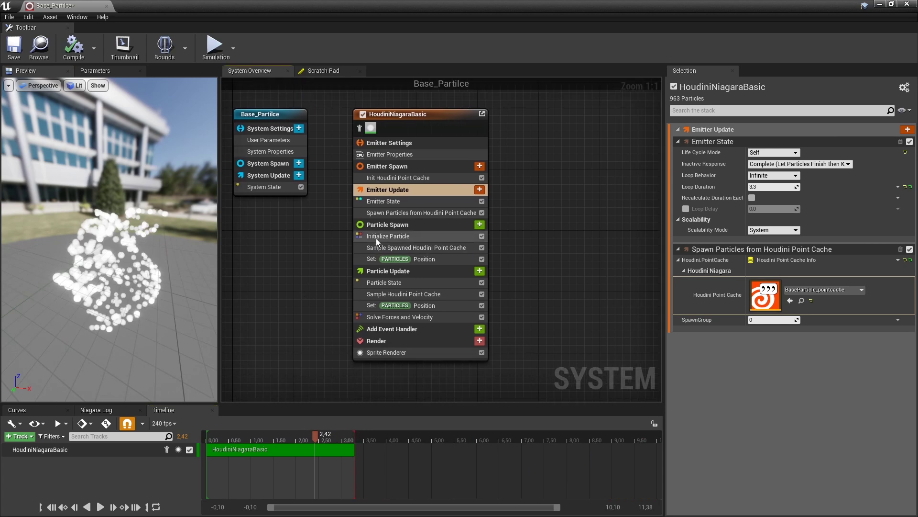
Step: Select the Particle Spawn stage, then rewind and play the simulation in the preview
left_click(379, 228)
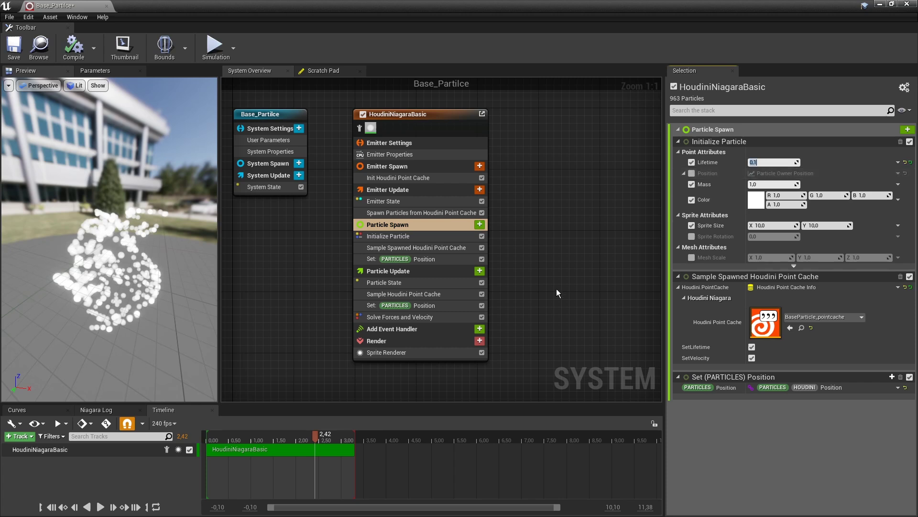
left_click_drag(257, 438, 211, 441)
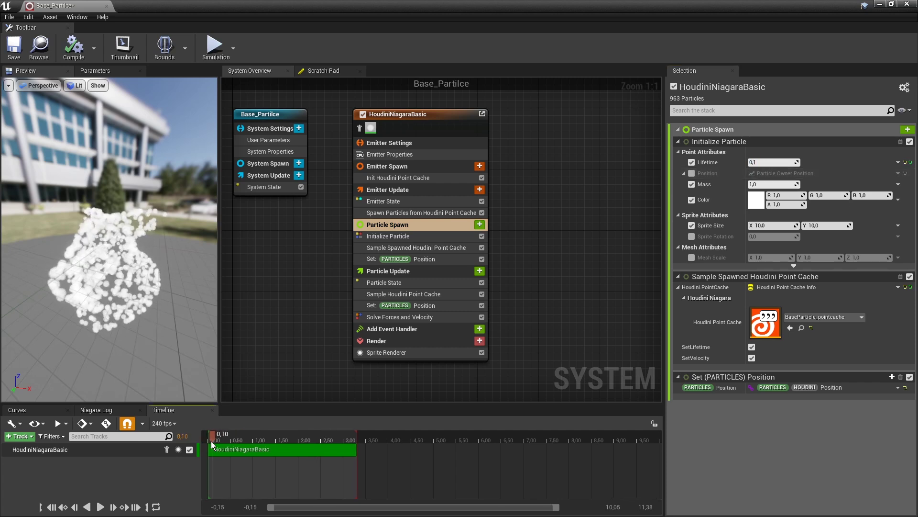
left_click(100, 507)
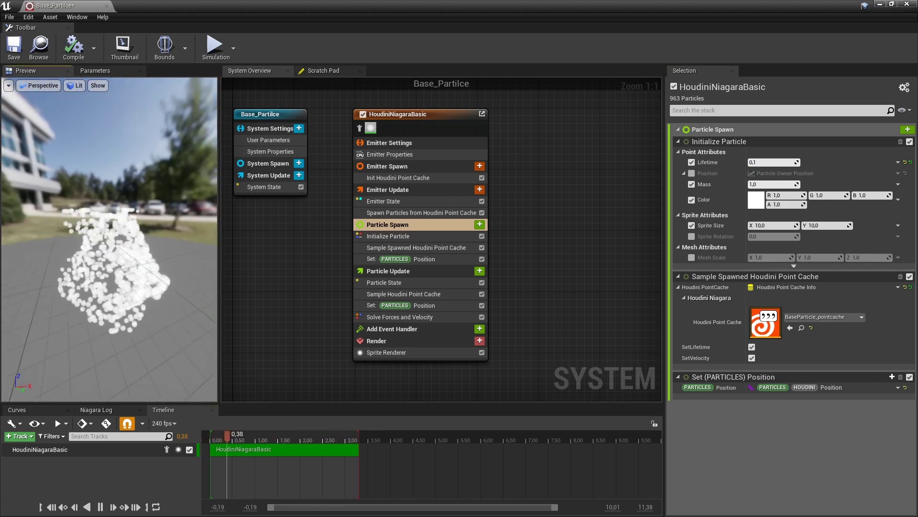
left_click_drag(148, 282, 149, 282)
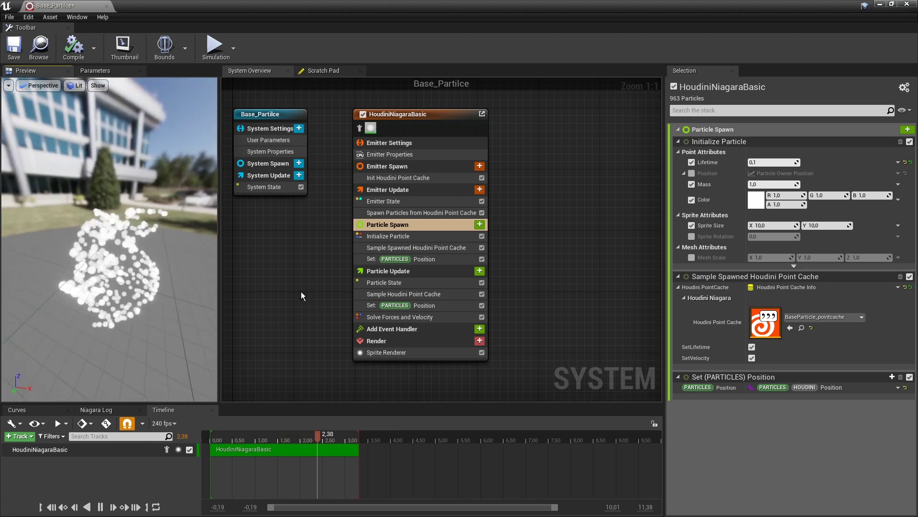
Step: Inspect the Houdini point cache sampling and Set Position modules, then show the Parameters panel
left_click(424, 249)
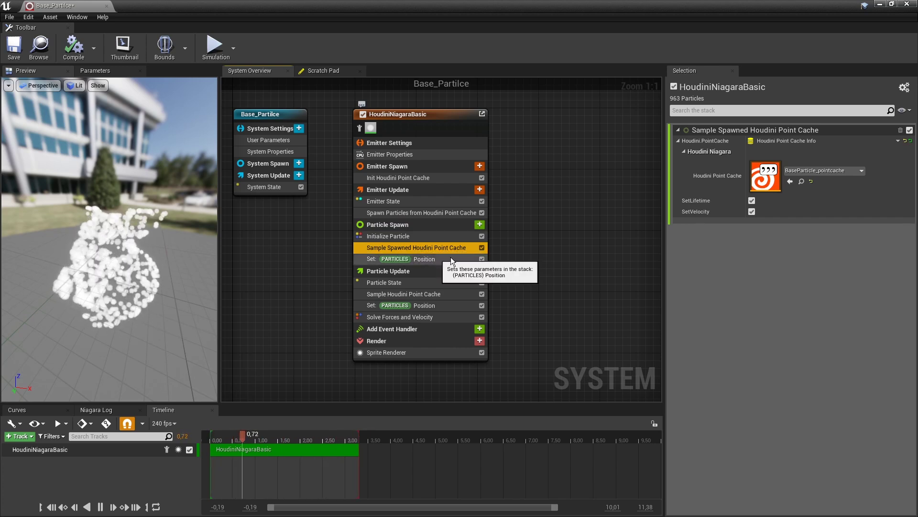
left_click(438, 261)
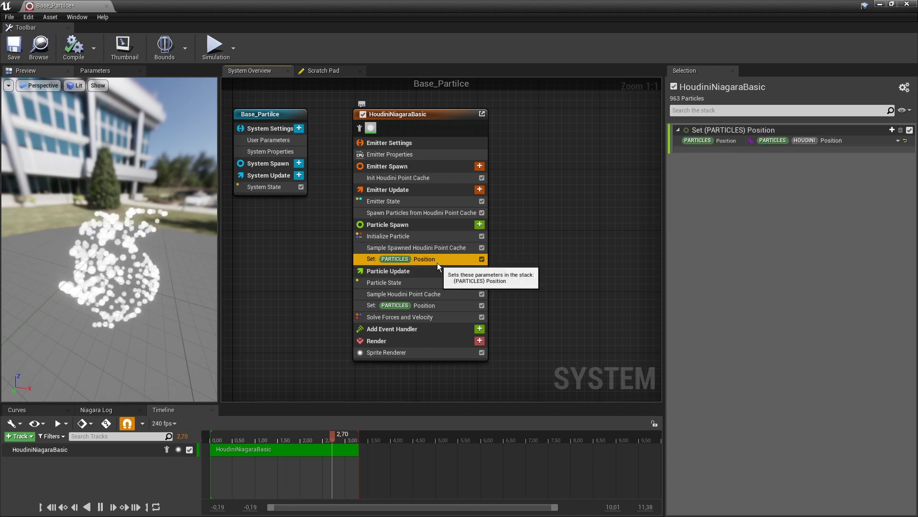
left_click(436, 296)
left_click(435, 308)
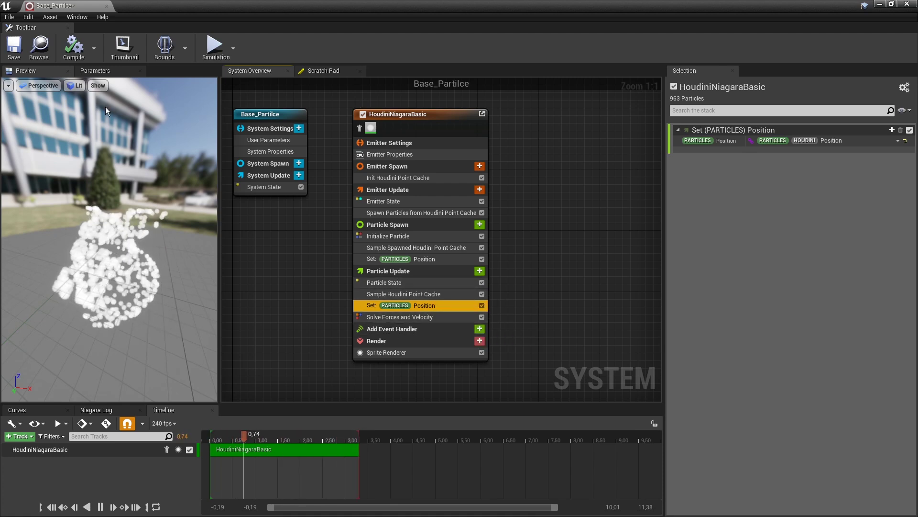
left_click(93, 71)
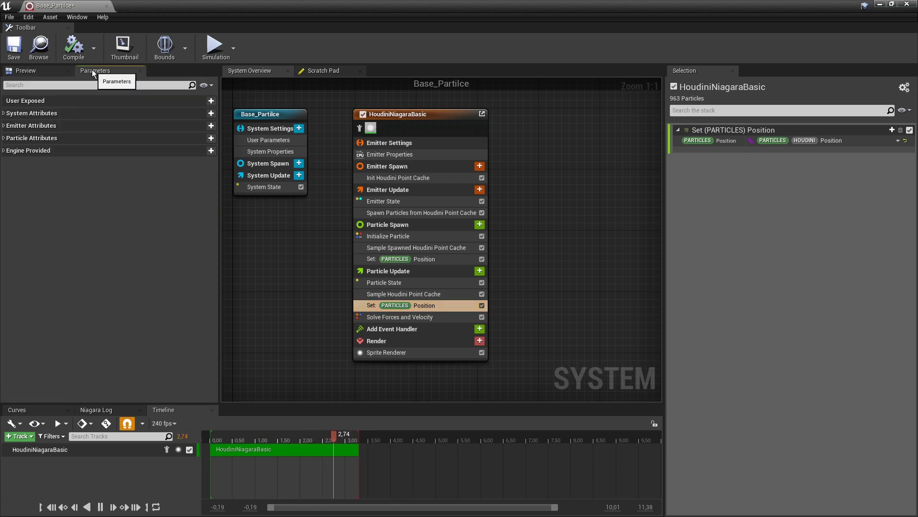
Step: Expand Particle Attributes to check for Houdini Pscale and Color, then return to the Preview panel
left_click(76, 18)
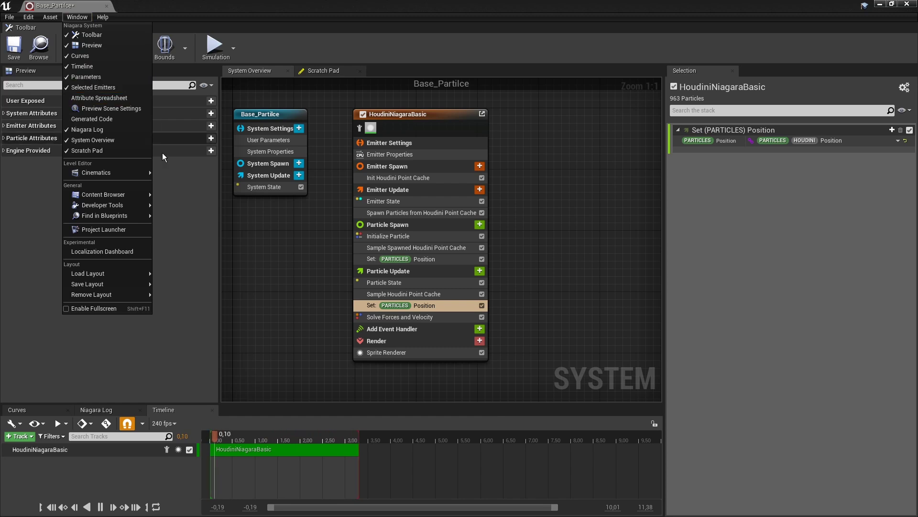
left_click(191, 217)
left_click(31, 138)
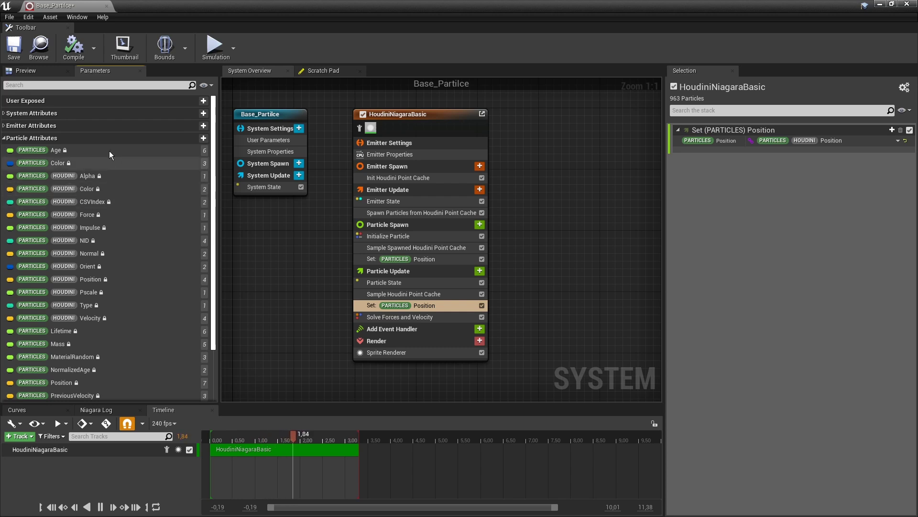
left_click(40, 71)
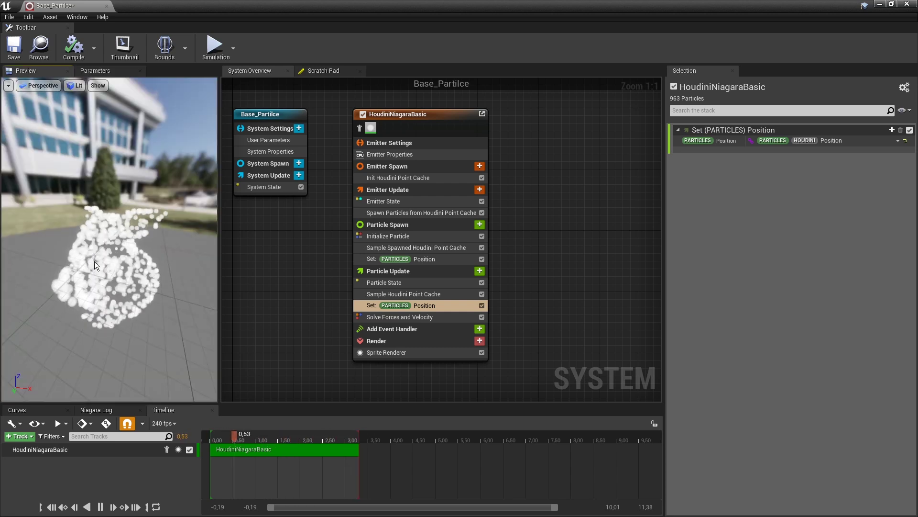
Step: Add a Color module to Particle Update and search its Color input for a Houdini color value
left_click(481, 273)
type("colo")
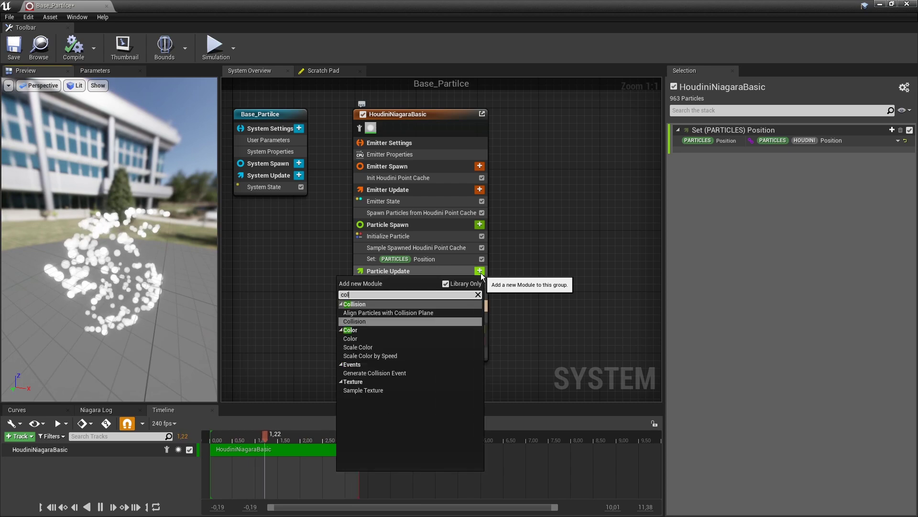
left_click(353, 314)
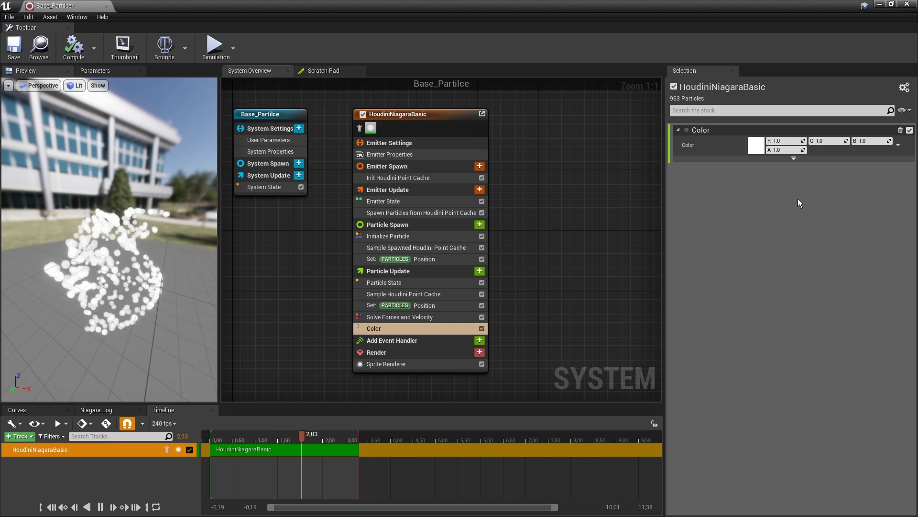
left_click(898, 145)
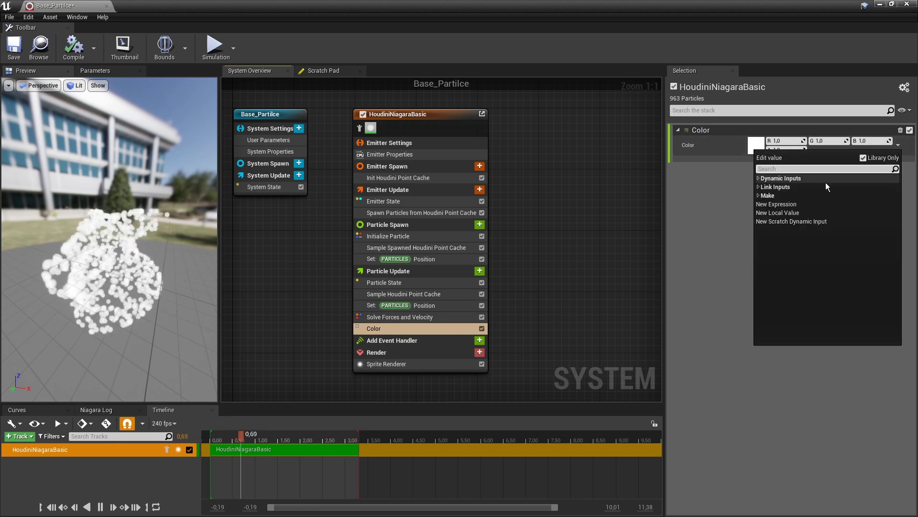
type("colo")
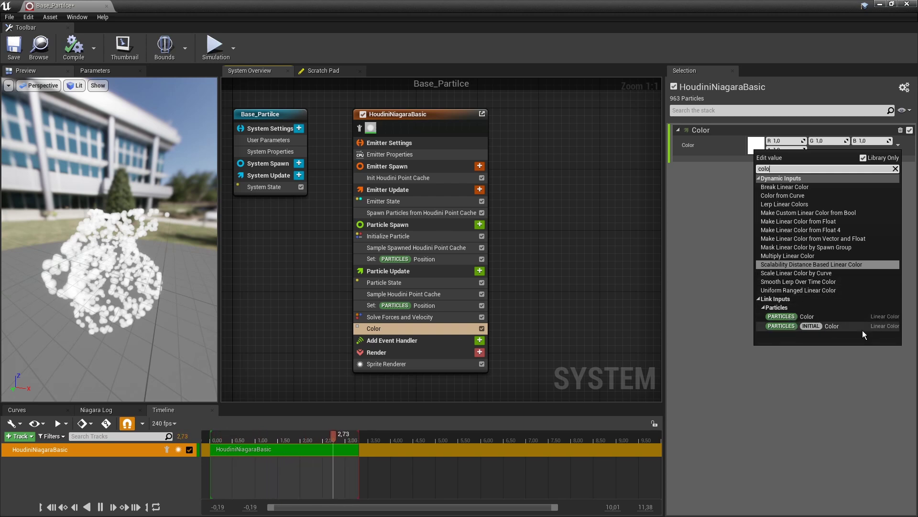
left_click(791, 393)
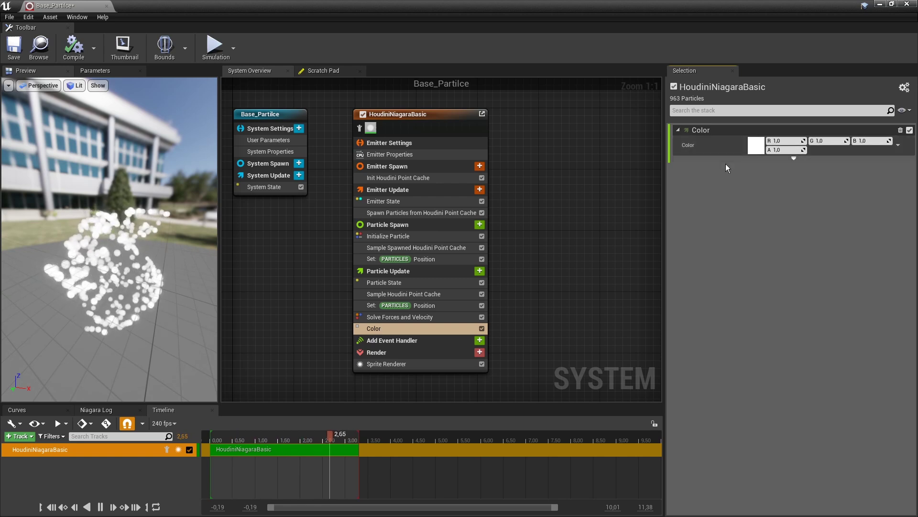
left_click(89, 70)
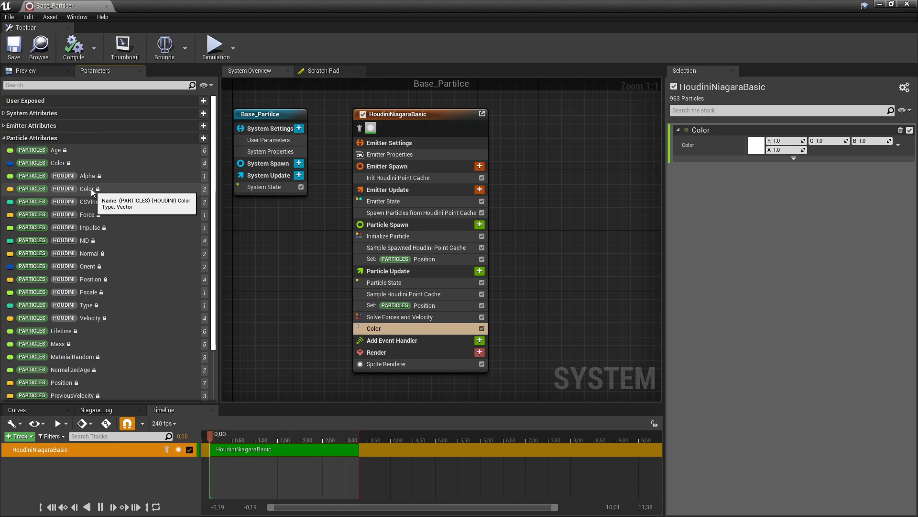
left_click(47, 71)
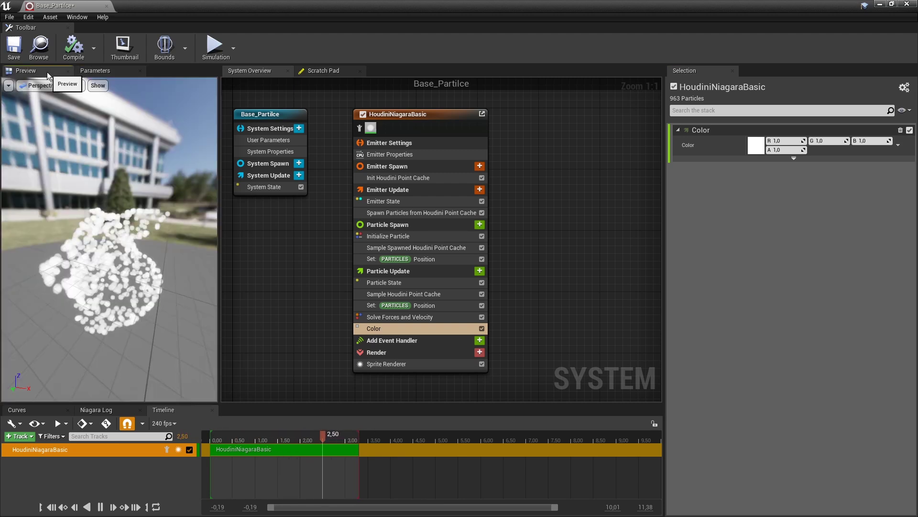
Step: Bind Scale Color to PARTICLES HOUDINI Color and orbit the preview to view the pink particles
left_click(794, 159)
left_click(899, 162)
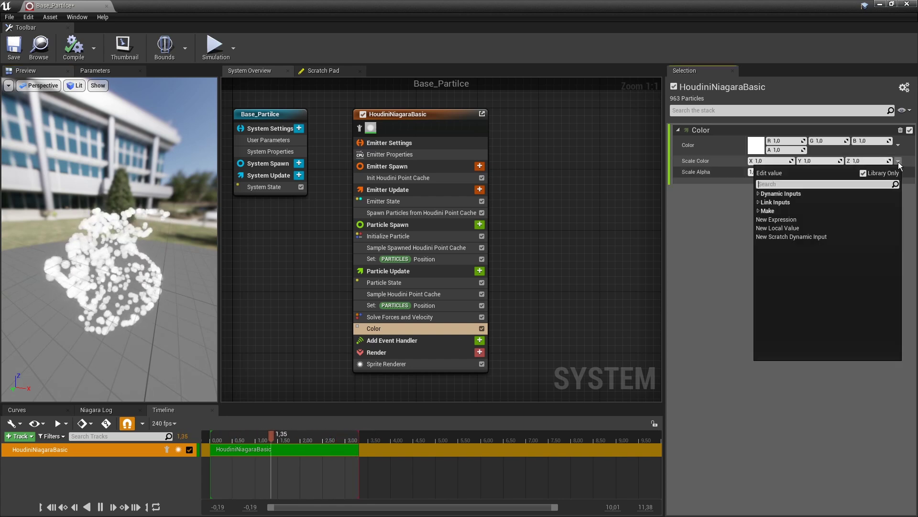
type("colo")
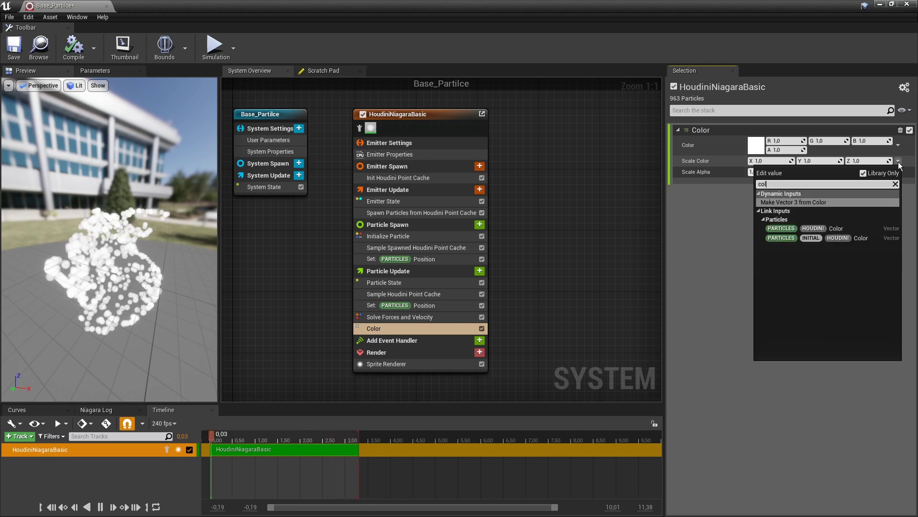
left_click(820, 229)
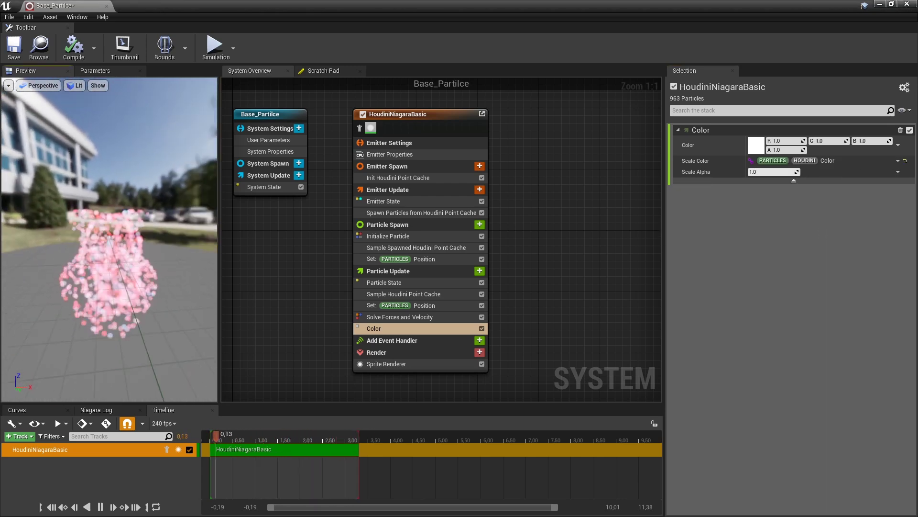
mouse_move(85, 277)
left_mouse_down()
mouse_move(110, 277)
mouse_move(84, 277)
left_mouse_up()
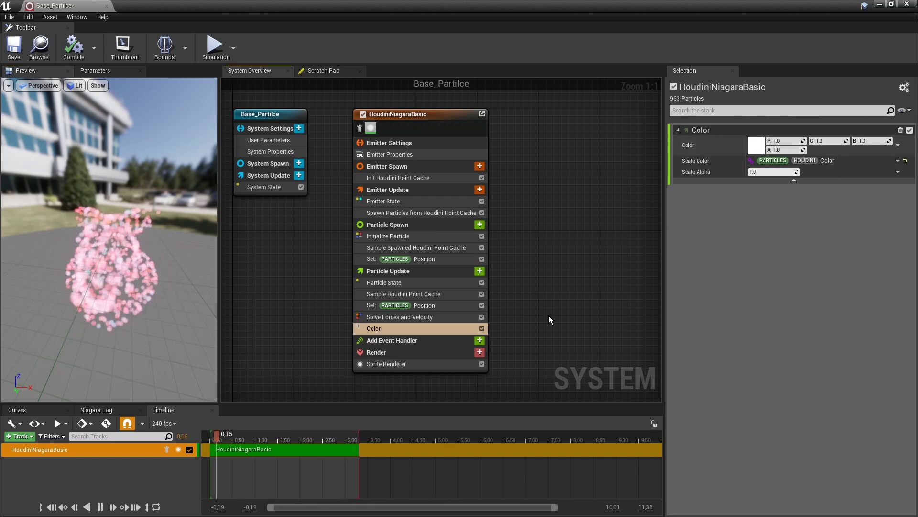
right_click_drag(526, 312, 537, 297)
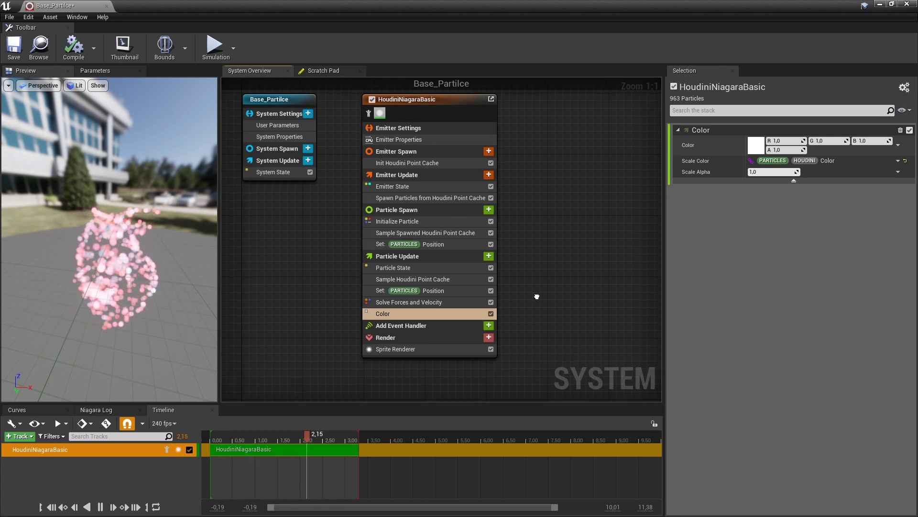
left_click_drag(176, 297, 161, 269)
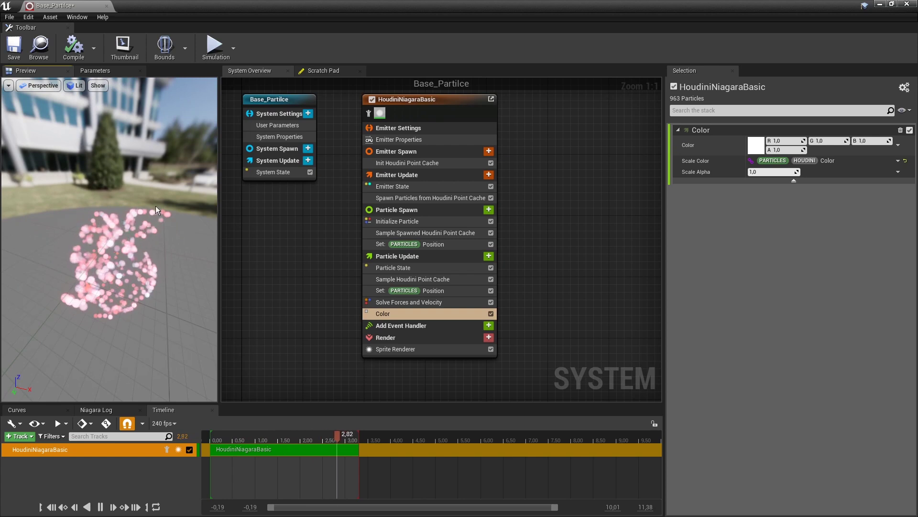
left_click_drag(116, 356, 178, 277)
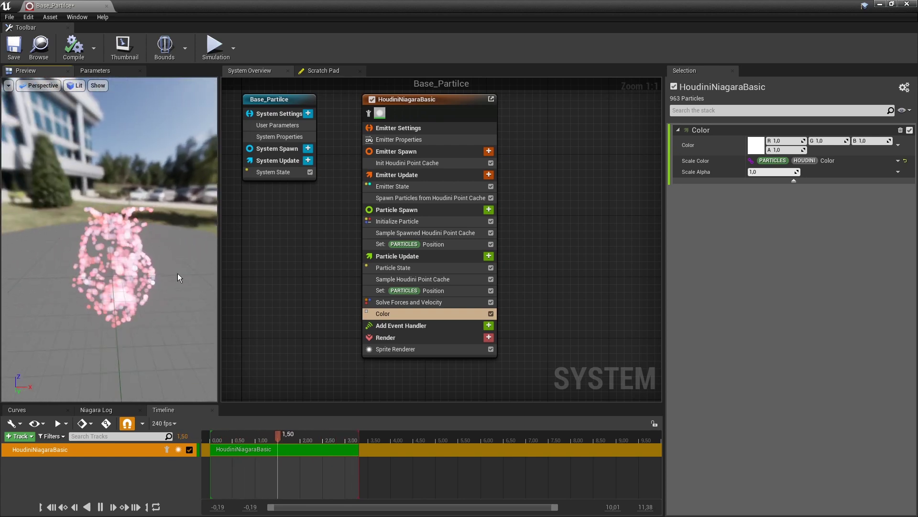
mouse_move(117, 254)
left_mouse_down()
mouse_move(143, 256)
mouse_move(125, 254)
left_mouse_up()
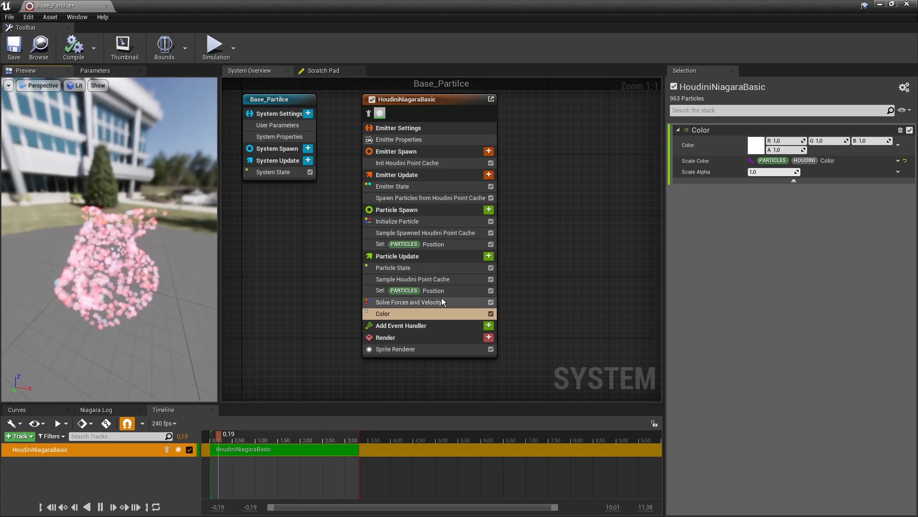
left_click(489, 256)
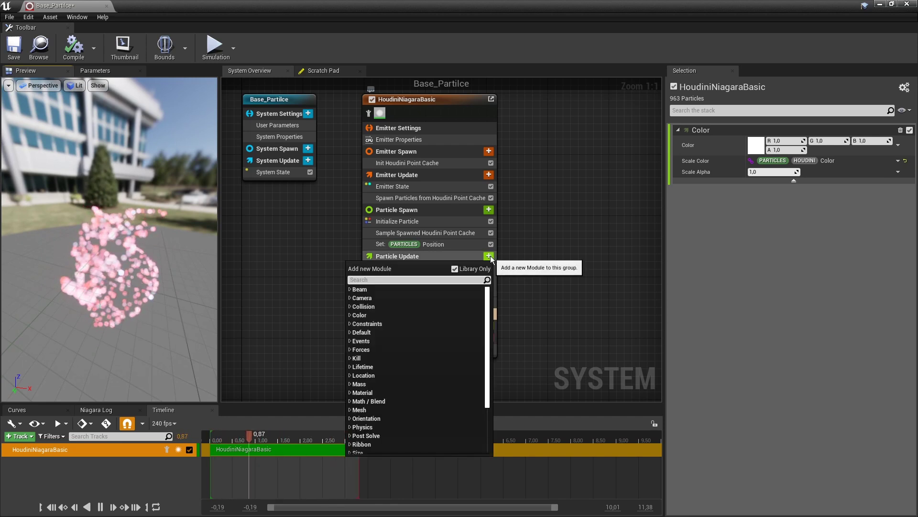
Step: Add a Scale Sprite Size module to Particle Update using a 'sprite' search
type("sca")
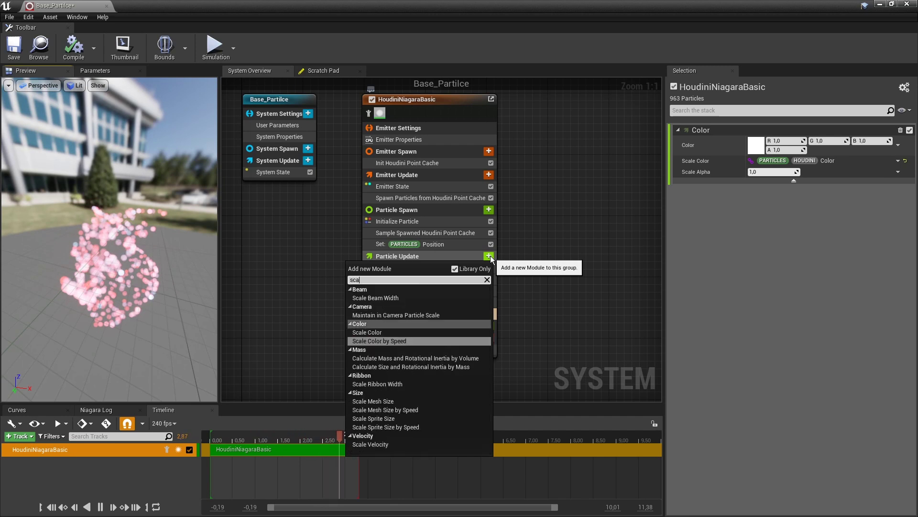
type("le")
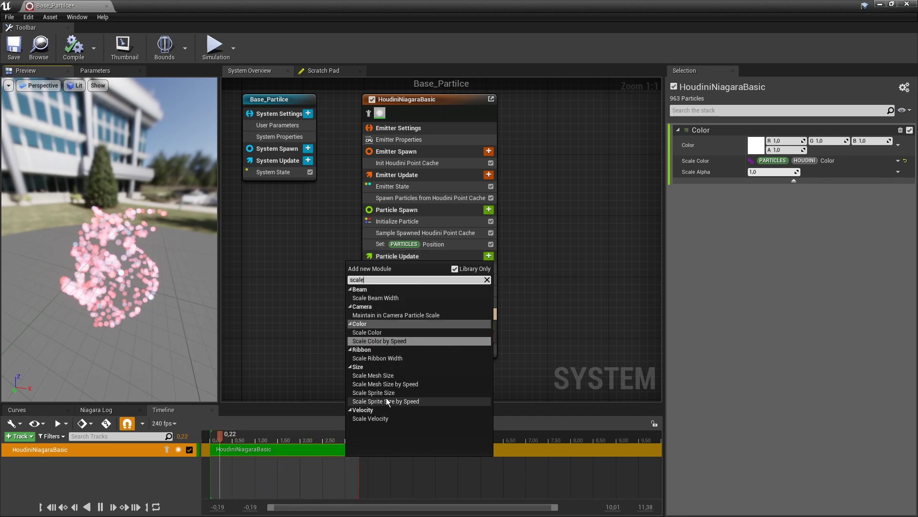
left_click(542, 339)
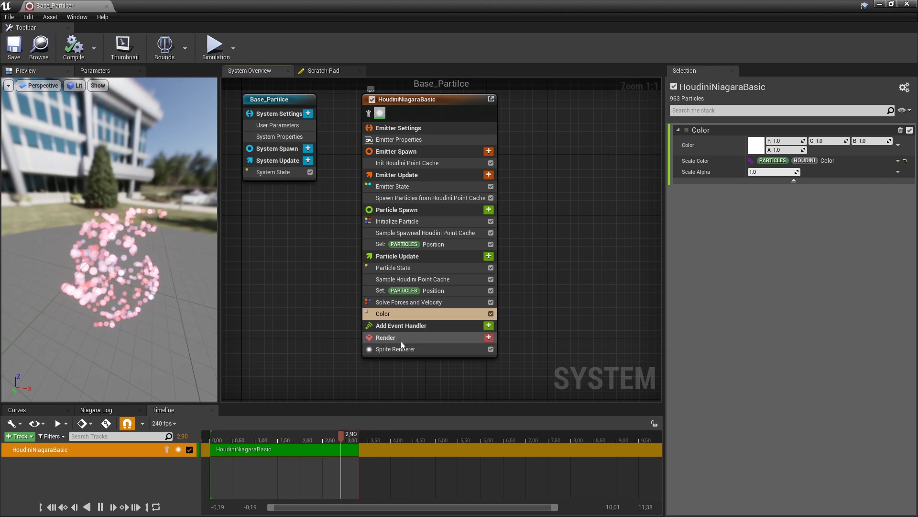
left_click(489, 256)
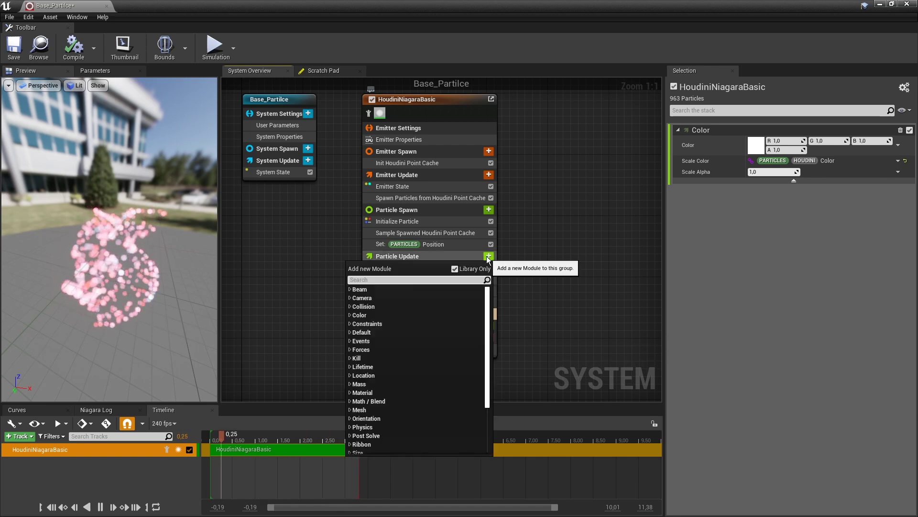
type("spri")
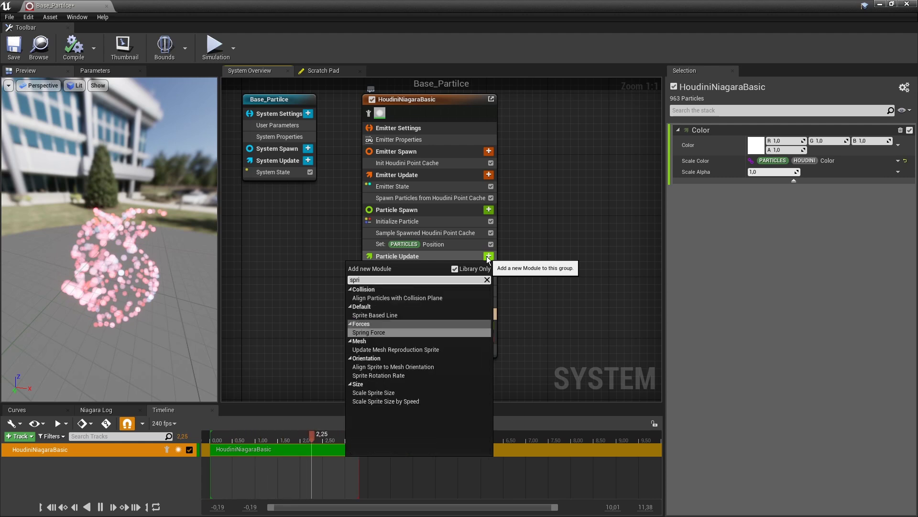
type("te")
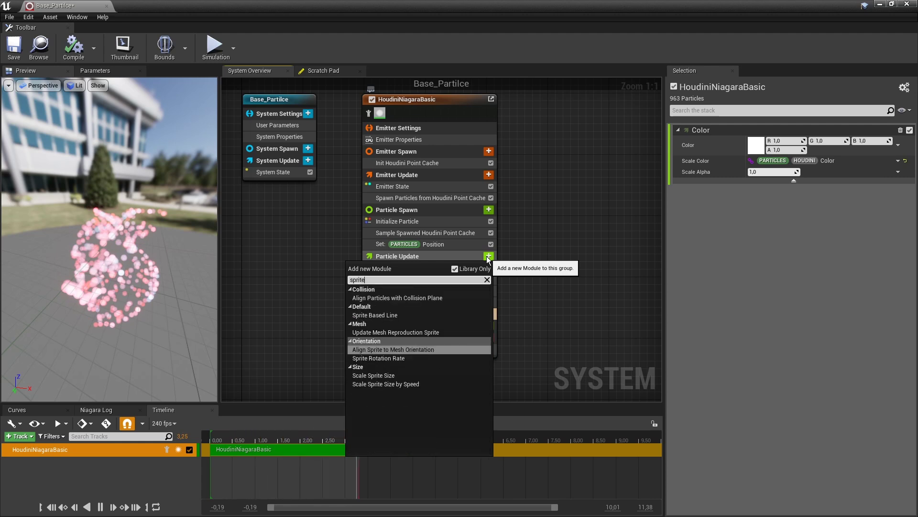
left_click(380, 376)
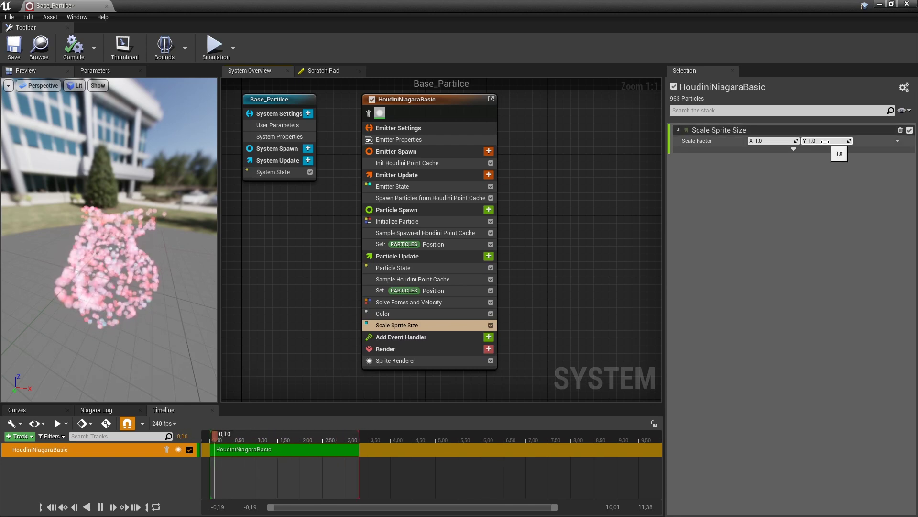
Step: Search Scale Factor's value options for 'pscale', finding no direct match
left_click(898, 140)
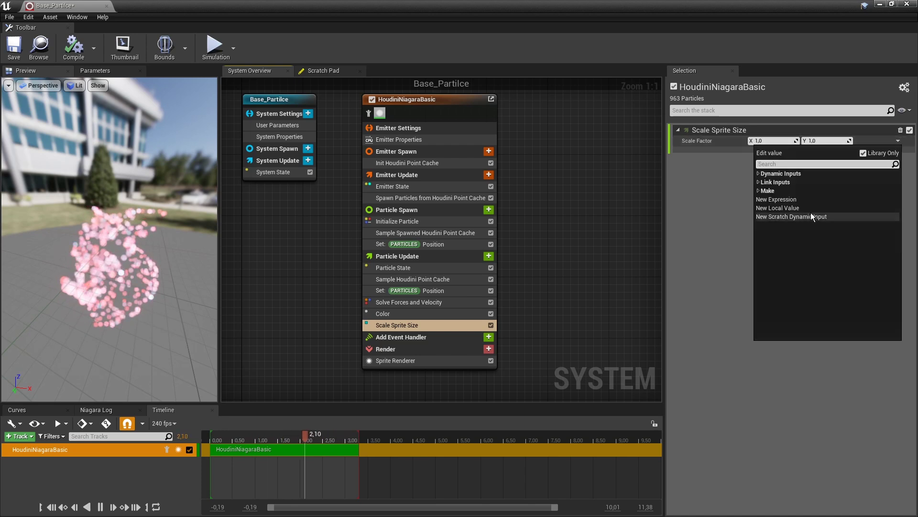
type("pscale")
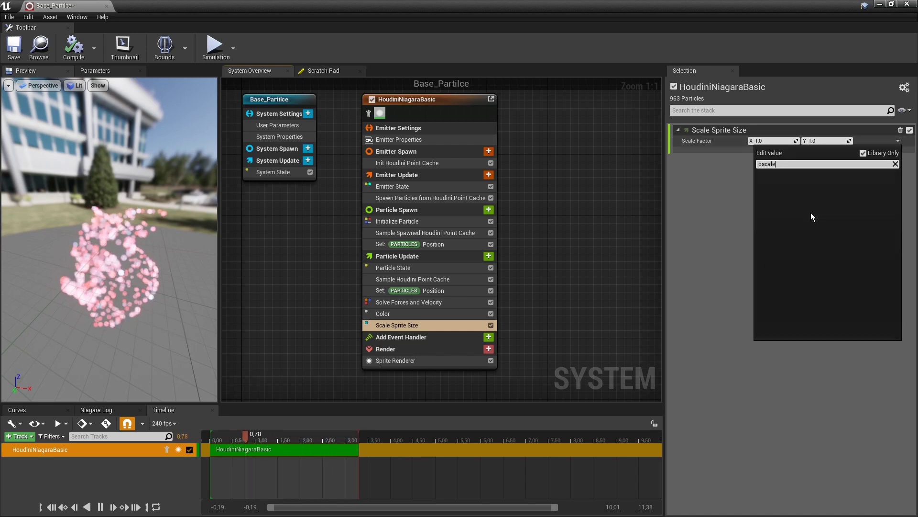
key("BackSpace")
key("BackSpace")
key("BackSpace")
key("BackSpace")
key("BackSpace")
key("BackSpace")
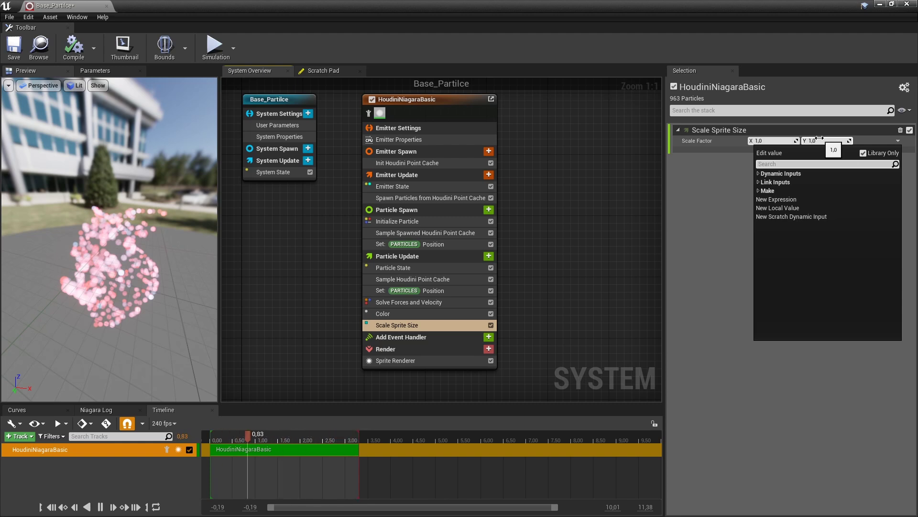
Step: Set Scale Factor to Vector 2D From Float with its Value linked to PARTICLES HOUDINI Pscale
type("fl")
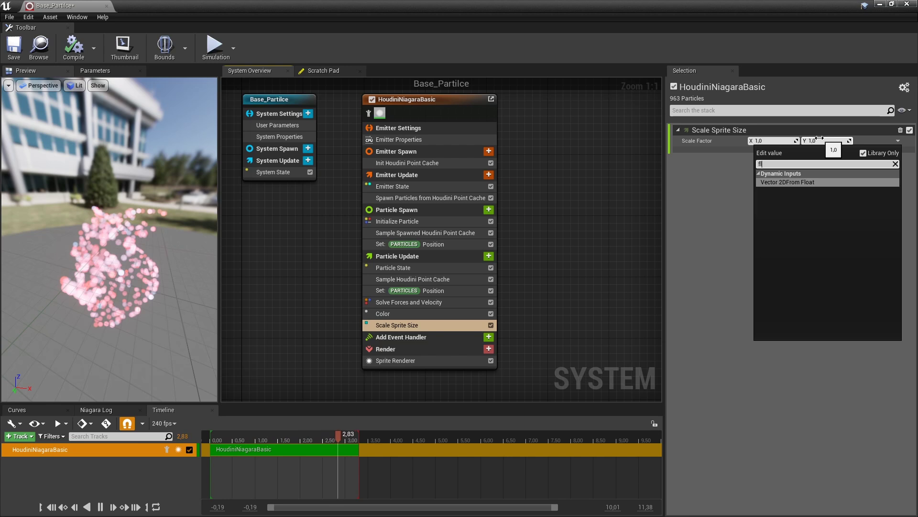
left_click(782, 182)
mouse_move(772, 151)
left_mouse_down()
mouse_move(742, 151)
mouse_move(782, 151)
mouse_move(770, 152)
left_mouse_up()
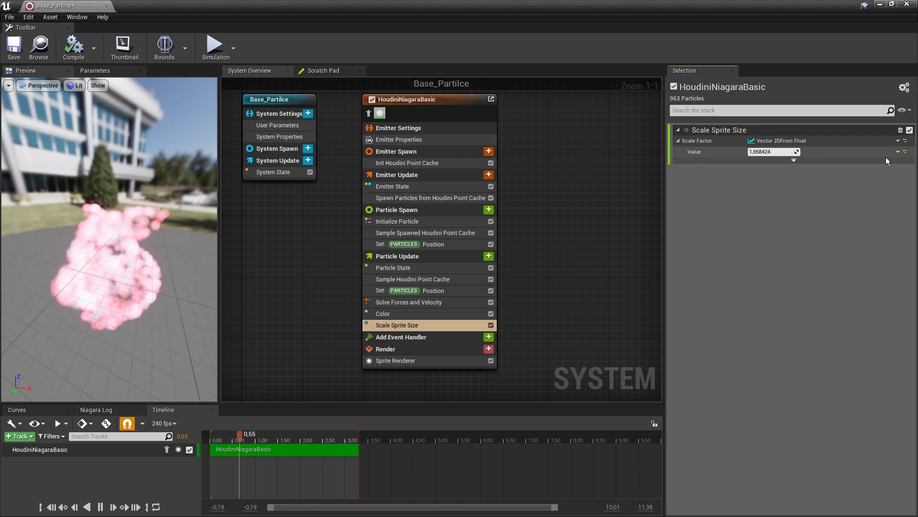
left_click(898, 152)
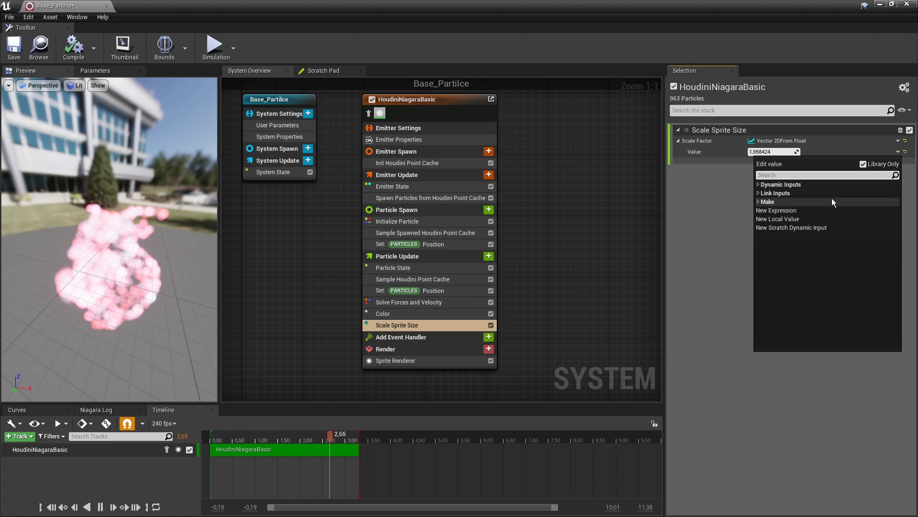
type("ps")
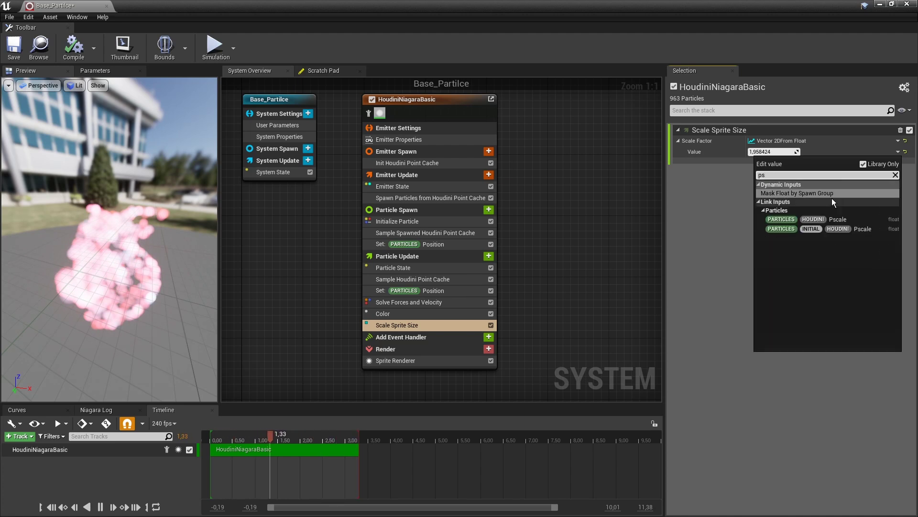
left_click(831, 218)
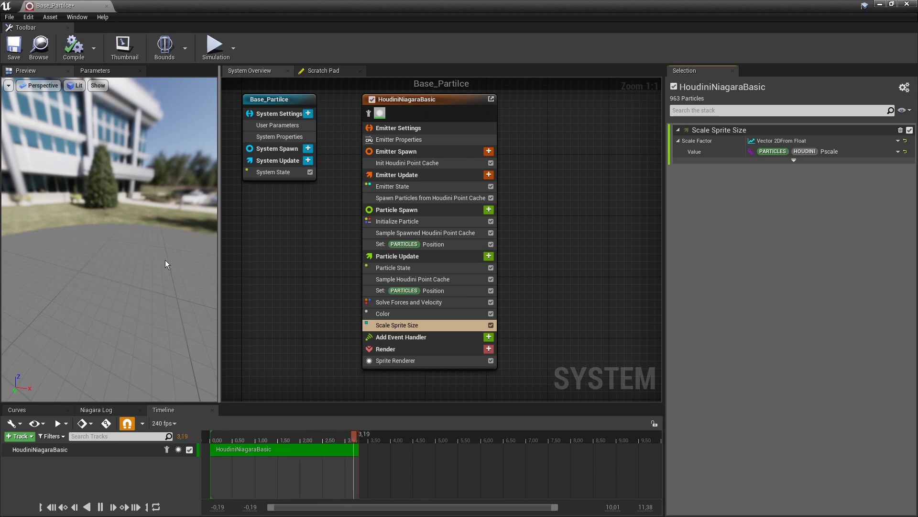
left_click_drag(165, 260, 138, 257)
left_click_drag(206, 172, 192, 172)
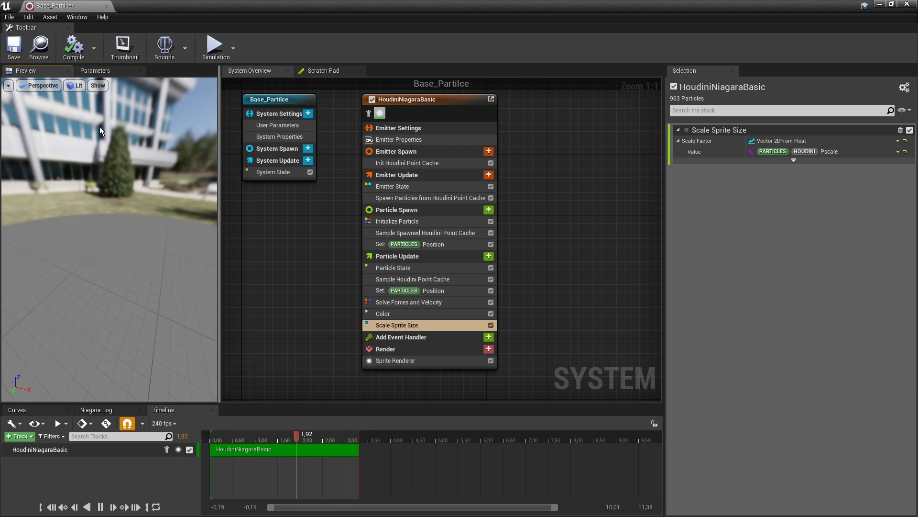
left_click_drag(153, 216, 297, 262)
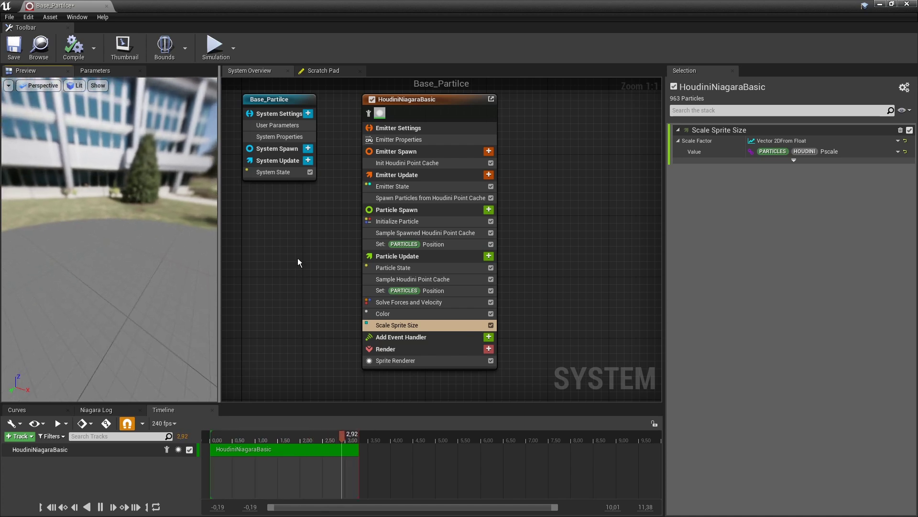
Step: Make Value a Multiply Float with A linked to Houdini Pscale and B raised to 36947.878906
left_click(906, 152)
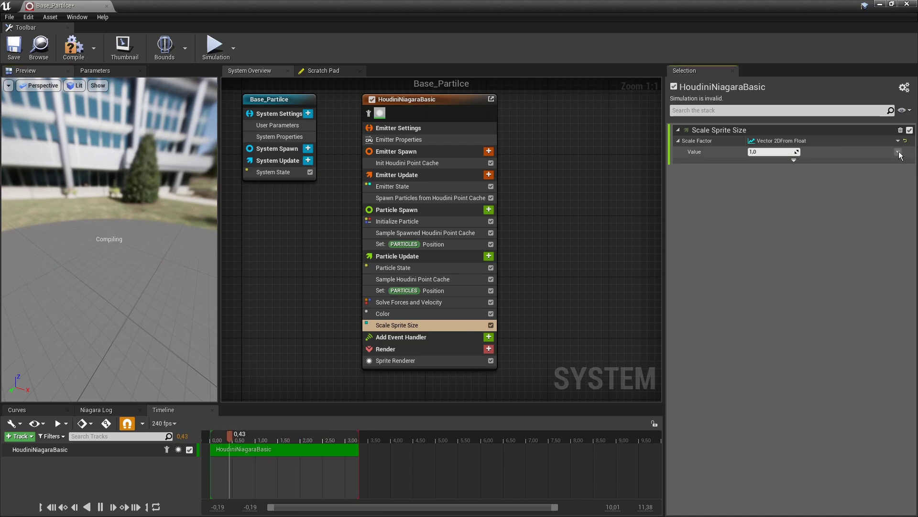
left_click(899, 152)
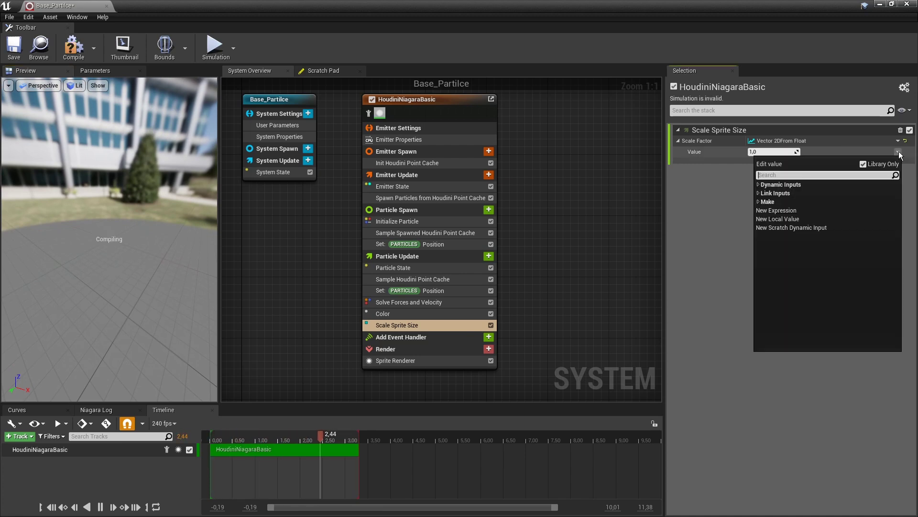
type("mul")
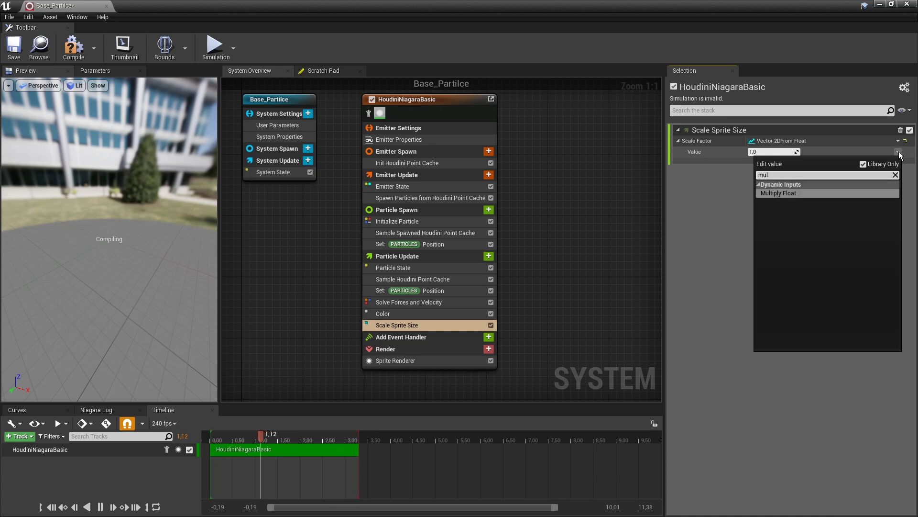
left_click(768, 193)
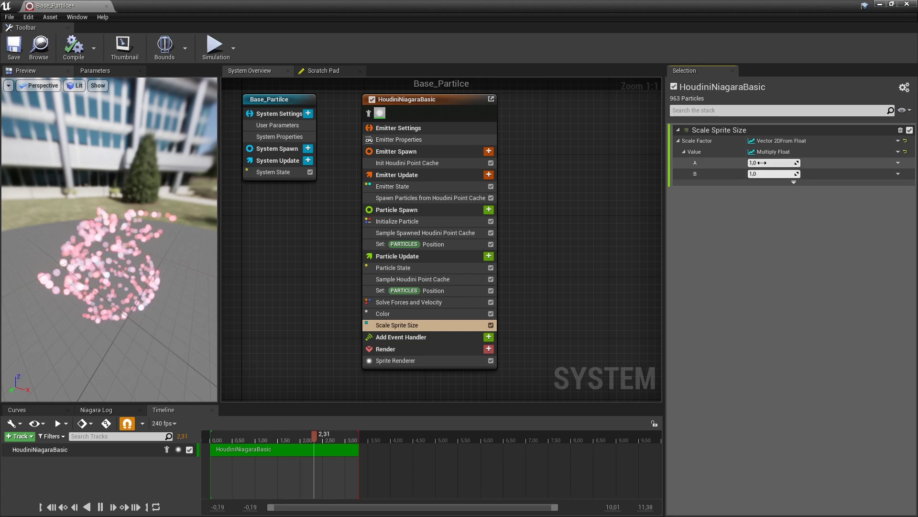
left_click(898, 163)
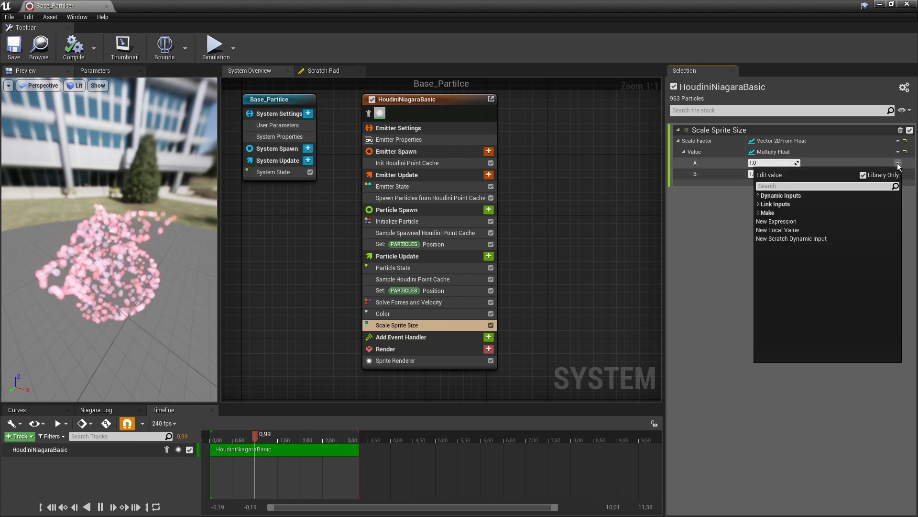
type("ps")
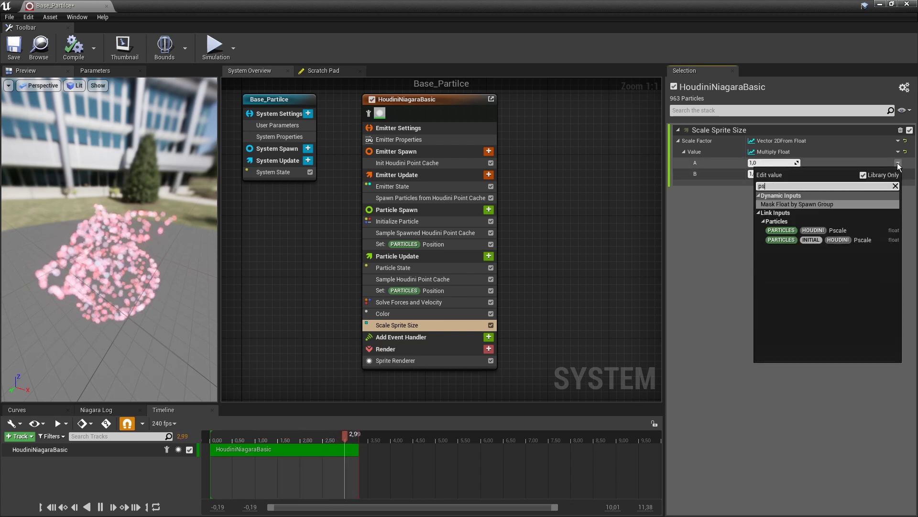
left_click(842, 231)
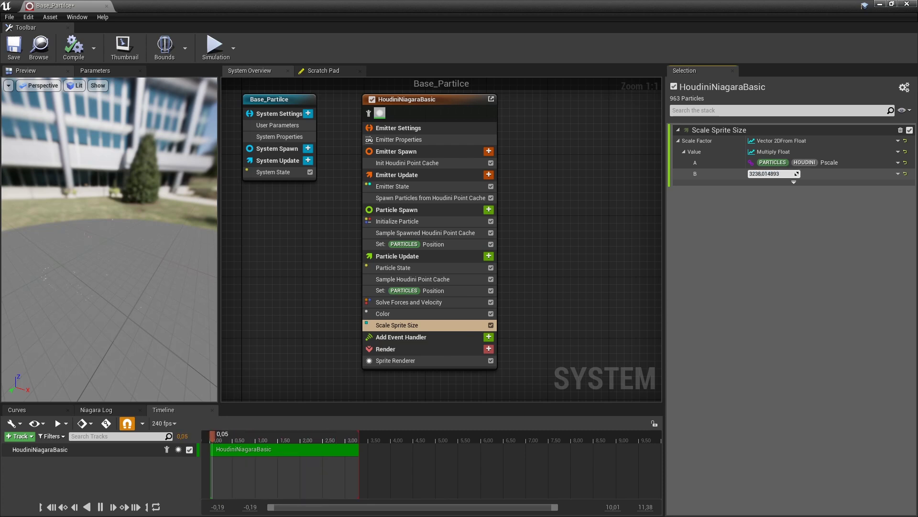
left_click_drag(796, 174, 796, 174)
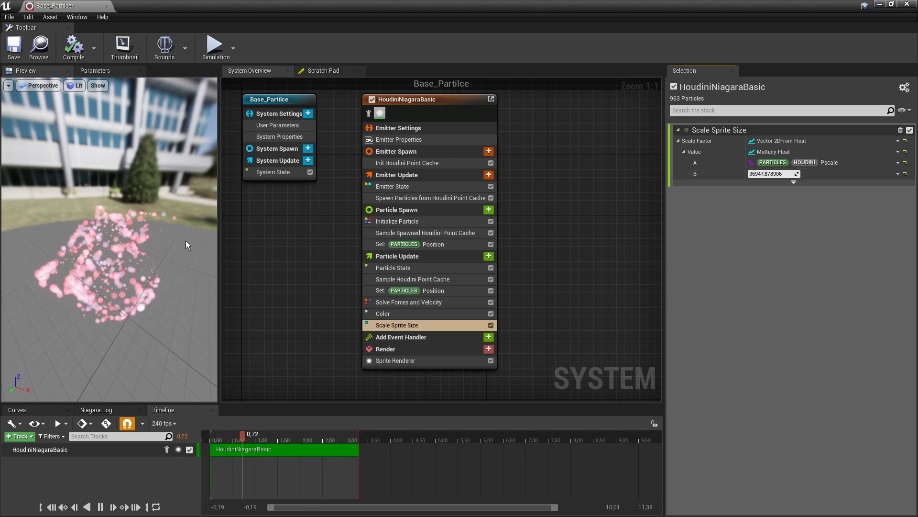
left_click_drag(93, 256, 103, 225)
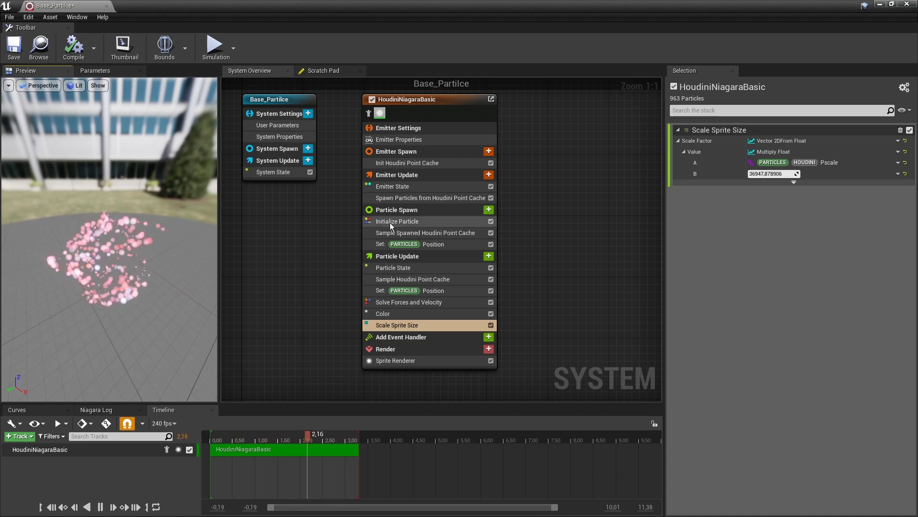
mouse_move(93, 263)
left_mouse_down()
mouse_move(115, 261)
mouse_move(95, 268)
left_mouse_up()
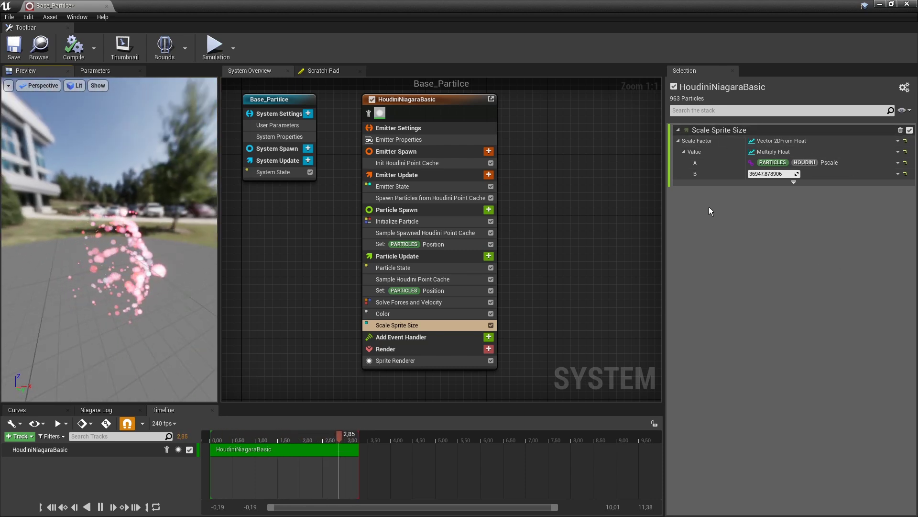
Step: Set B to Float from Curve and lower the curve's first key to 0
left_click(897, 174)
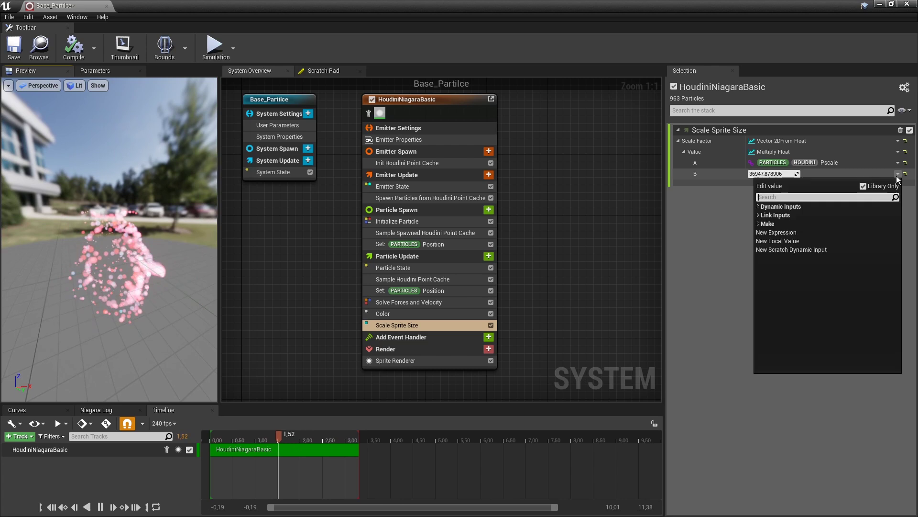
type("curve")
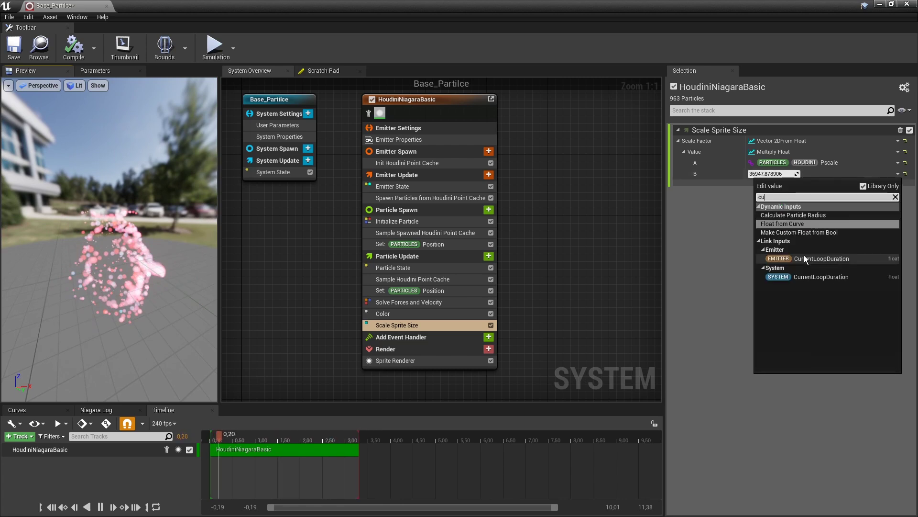
left_click(776, 216)
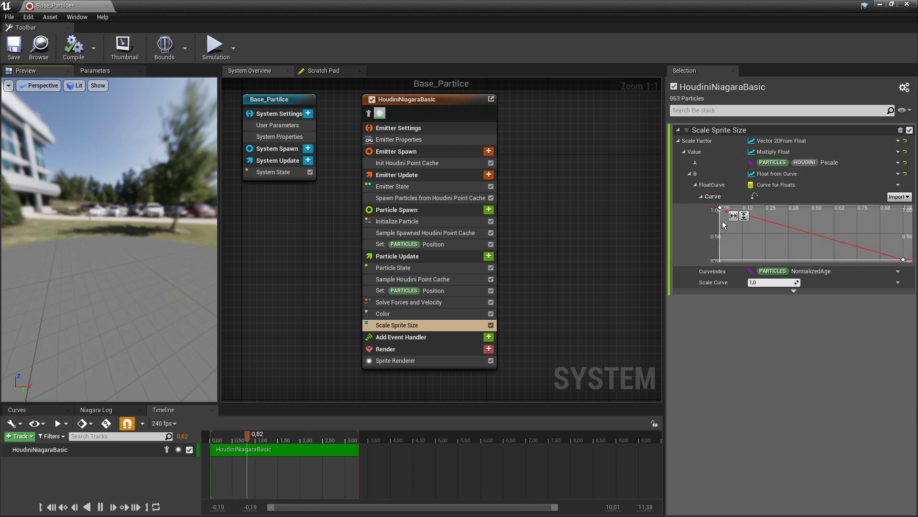
left_click_drag(721, 210, 723, 260)
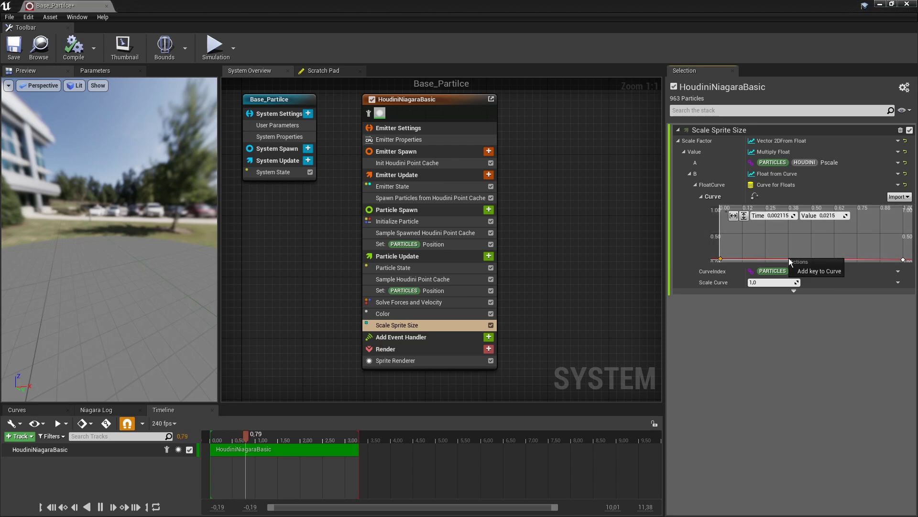
Step: Add two curve keys rising to about 1 and holding, and raise Scale Curve to 9365.491211
right_click(788, 257)
left_click(805, 271)
left_click_drag(787, 259, 753, 209)
right_click(855, 243)
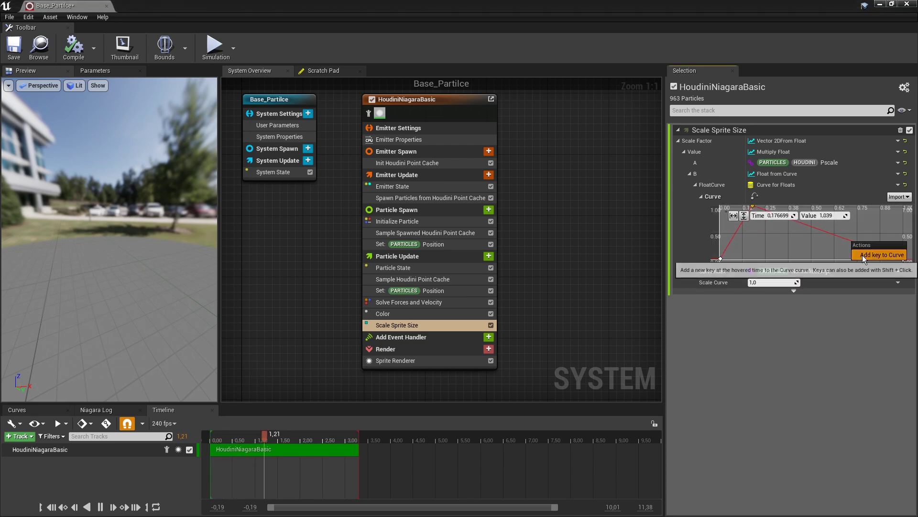
left_click(862, 254)
left_click_drag(861, 245, 885, 211)
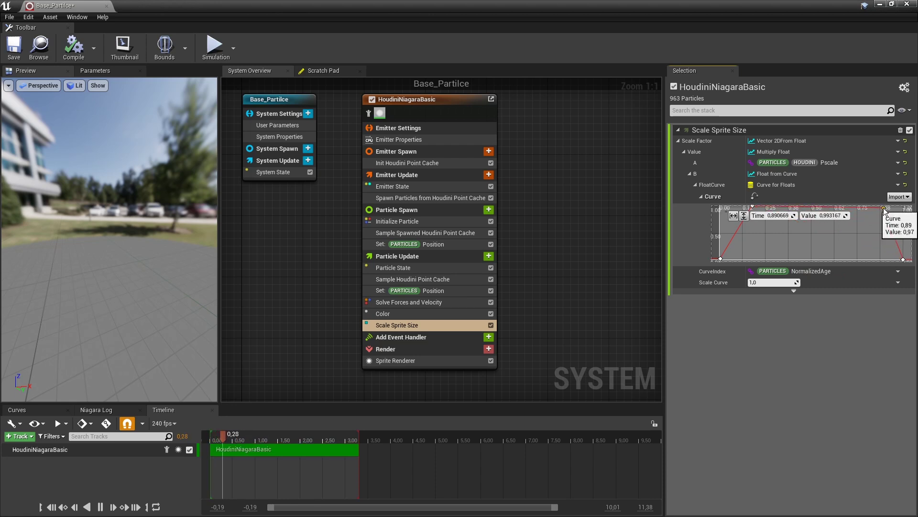
left_click_drag(770, 283, 794, 283)
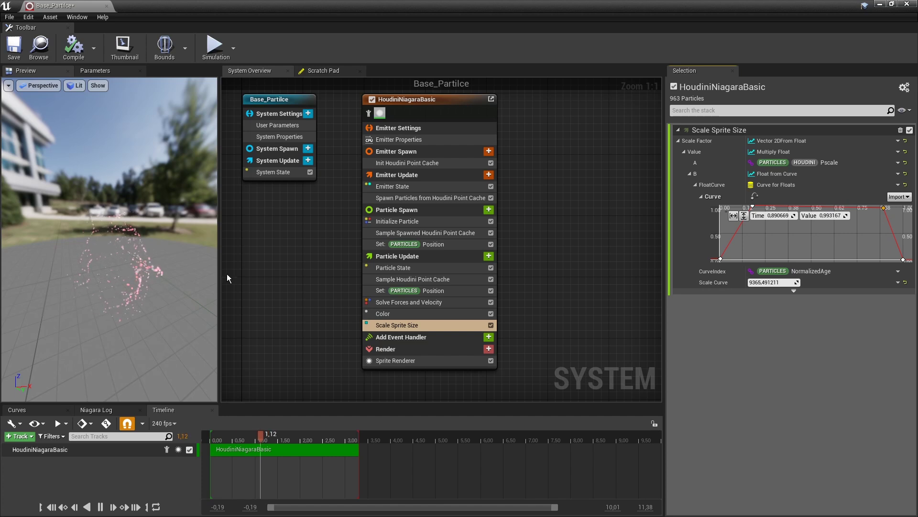
left_click(899, 271)
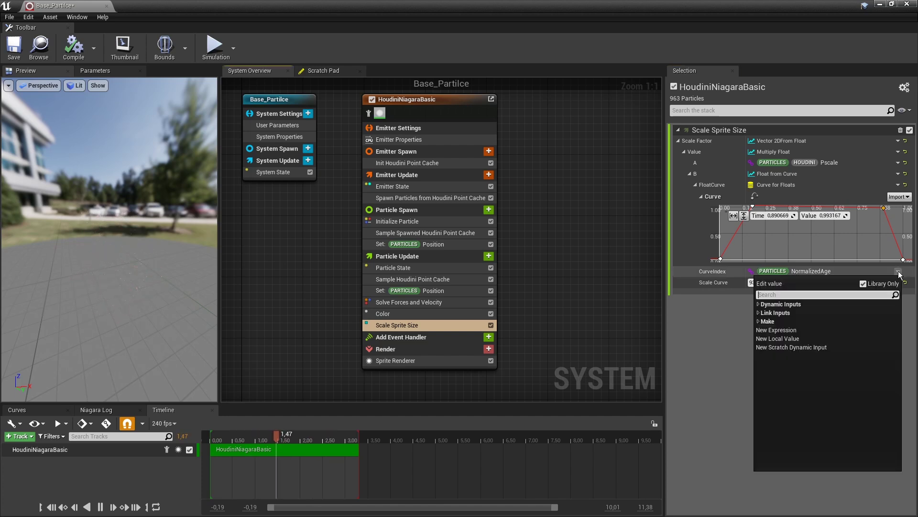
Step: Index the curve by EMITTER NormalizedLoopAge, check the preview, and save Base_Partilce
type("loop")
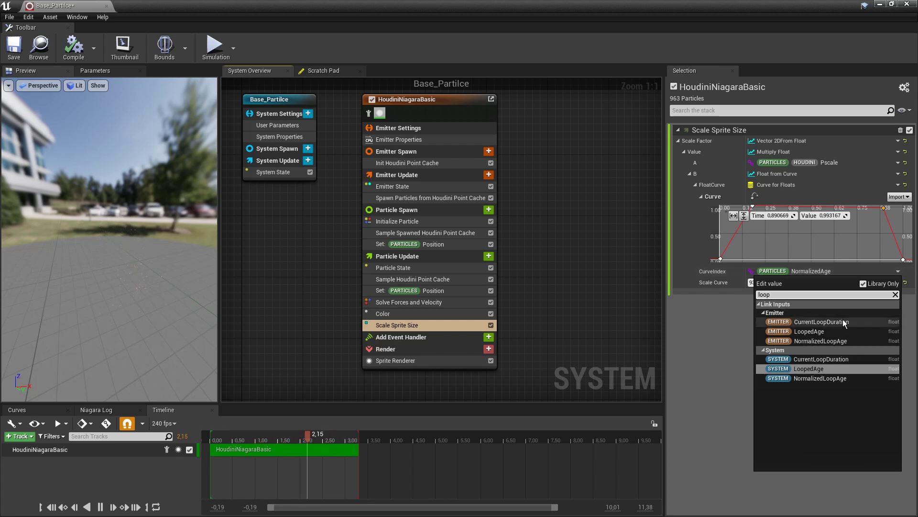
left_click(829, 342)
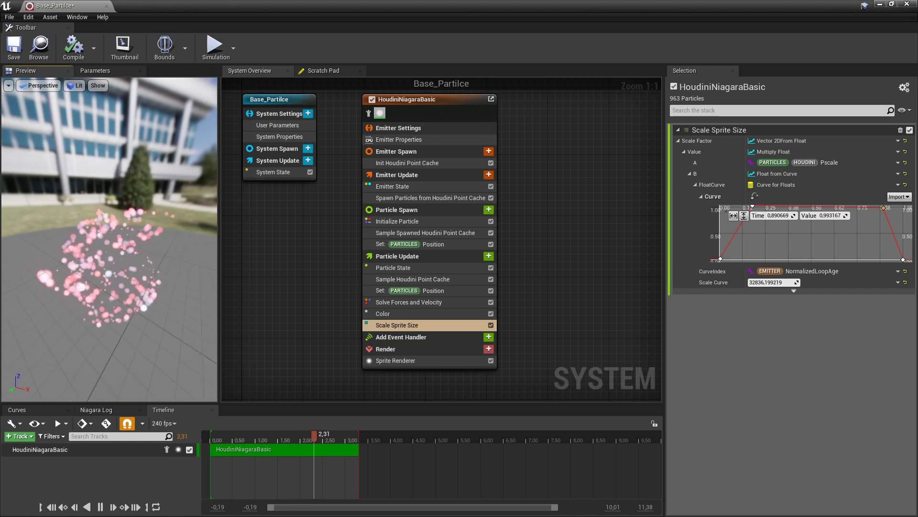
left_click_drag(143, 239, 124, 258)
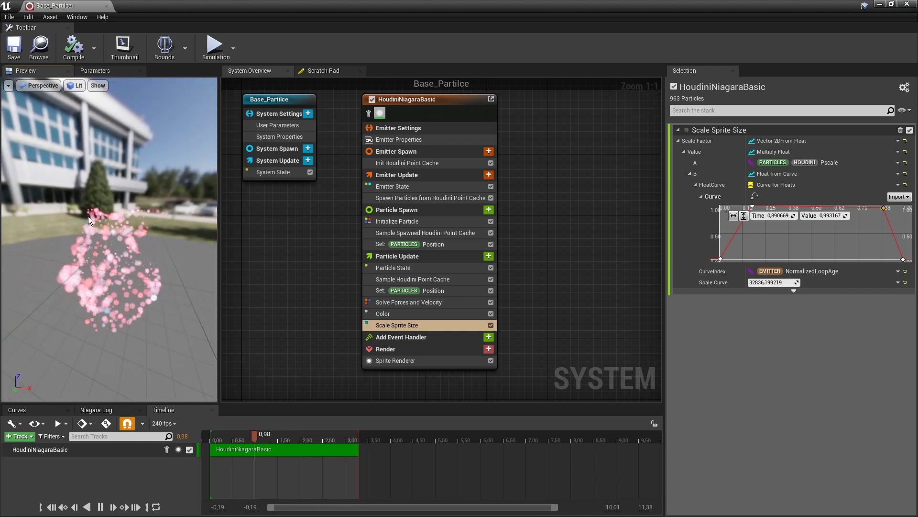
left_click(21, 56)
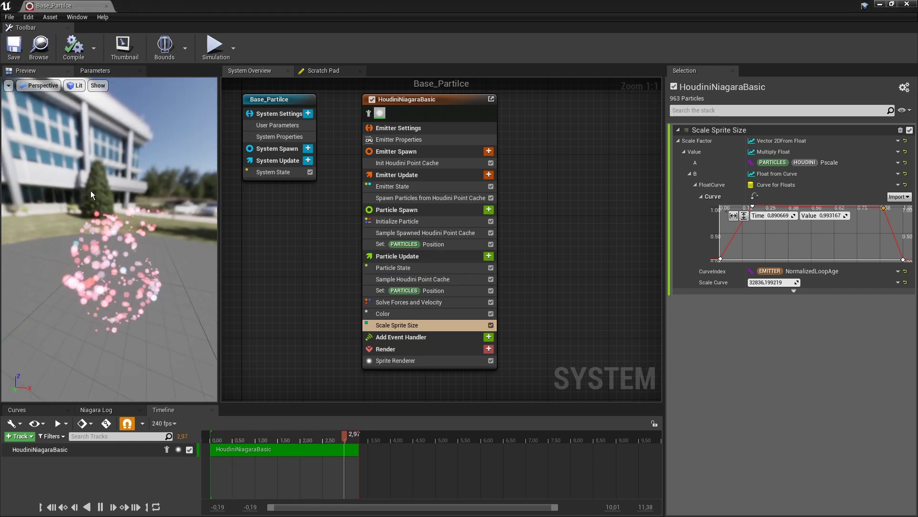
left_click_drag(110, 191, 86, 201)
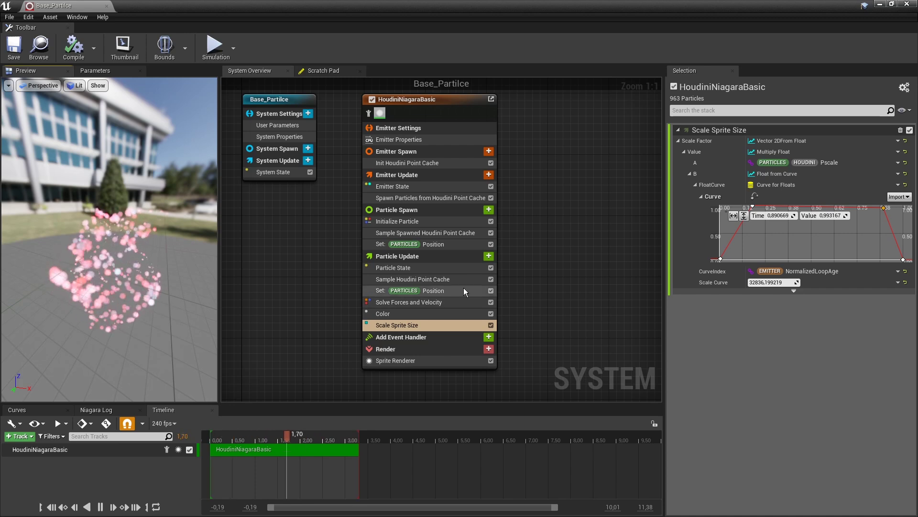
left_click(489, 256)
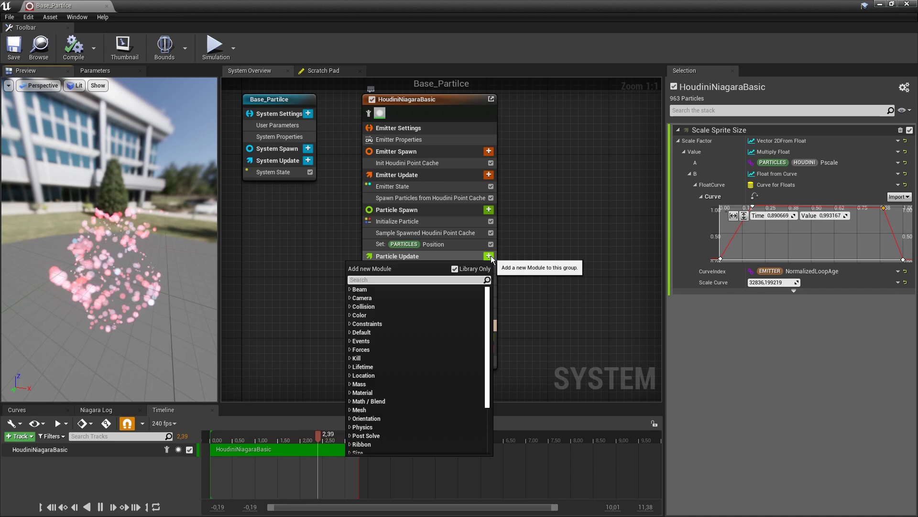
type("vort")
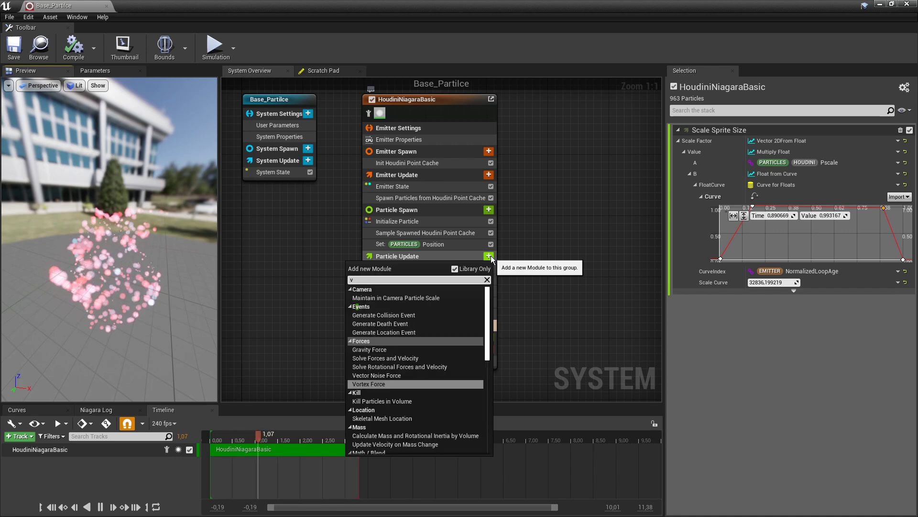
left_click(366, 299)
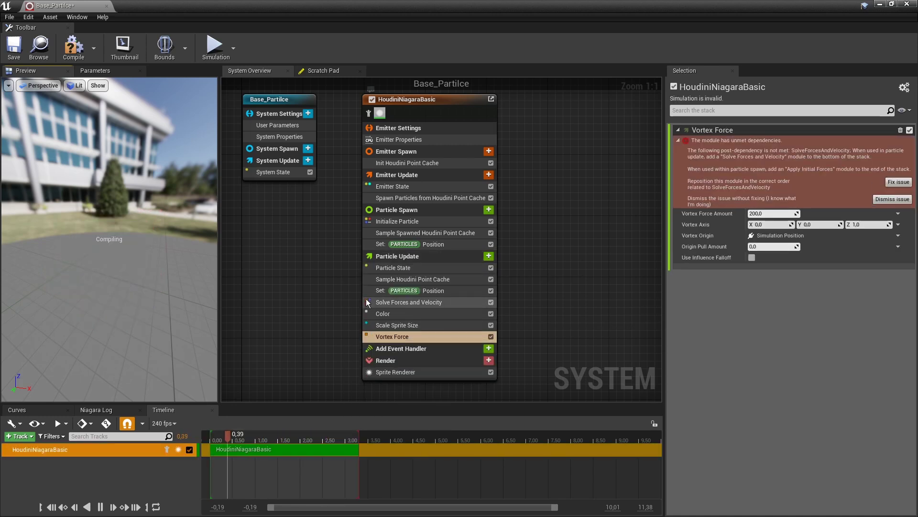
left_click_drag(387, 334, 388, 297)
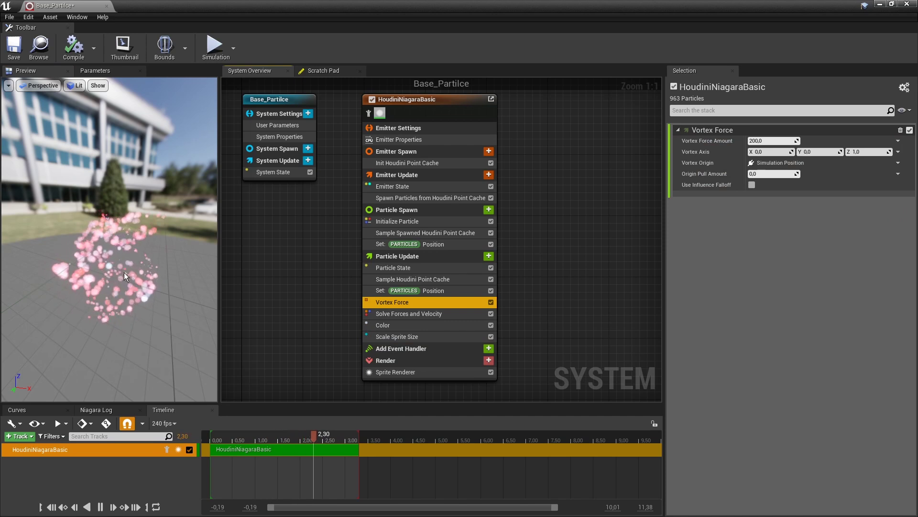
mouse_move(99, 275)
left_mouse_down()
mouse_move(134, 275)
mouse_move(86, 275)
left_mouse_up()
left_click_drag(772, 140, 813, 140)
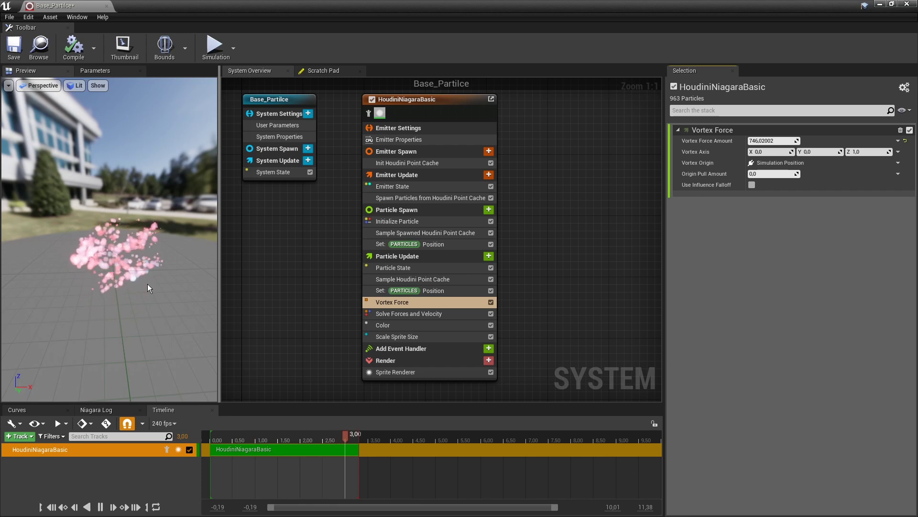
left_click_drag(774, 140, 718, 141)
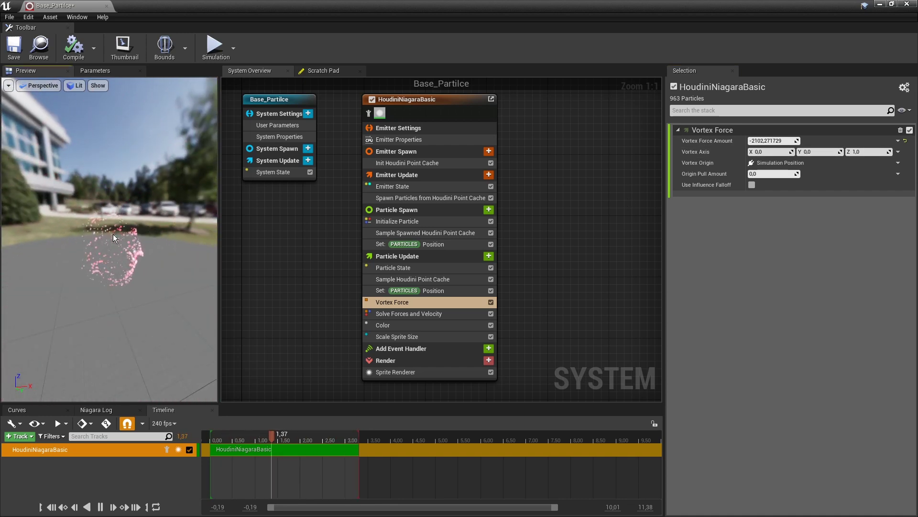
left_click(421, 291)
left_click(428, 305)
key("Delete")
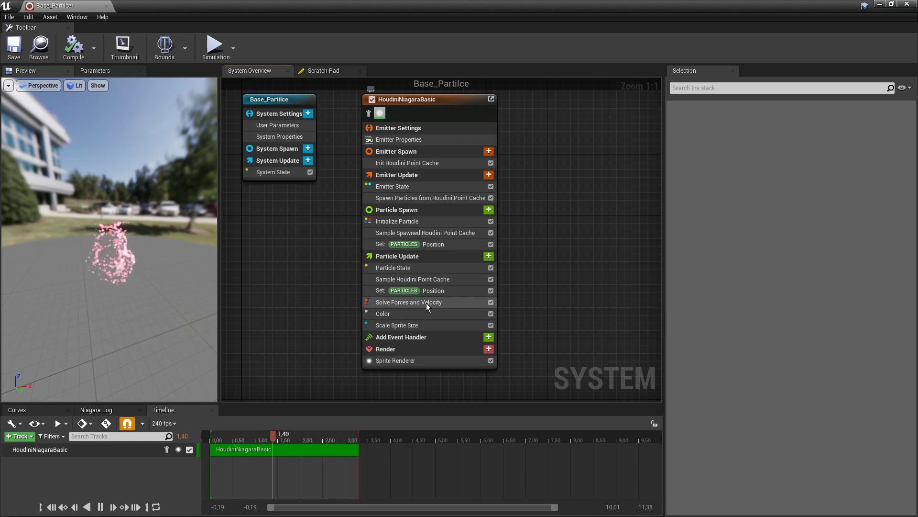
Step: Drag Base_Partilce into the Test_Scene viewport and view it up close in game view
left_click(488, 256)
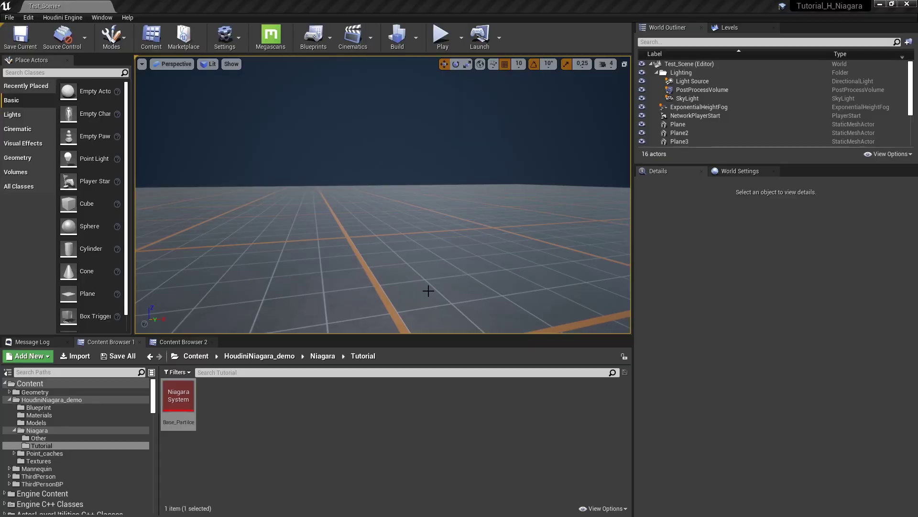
left_click_drag(178, 402, 344, 256)
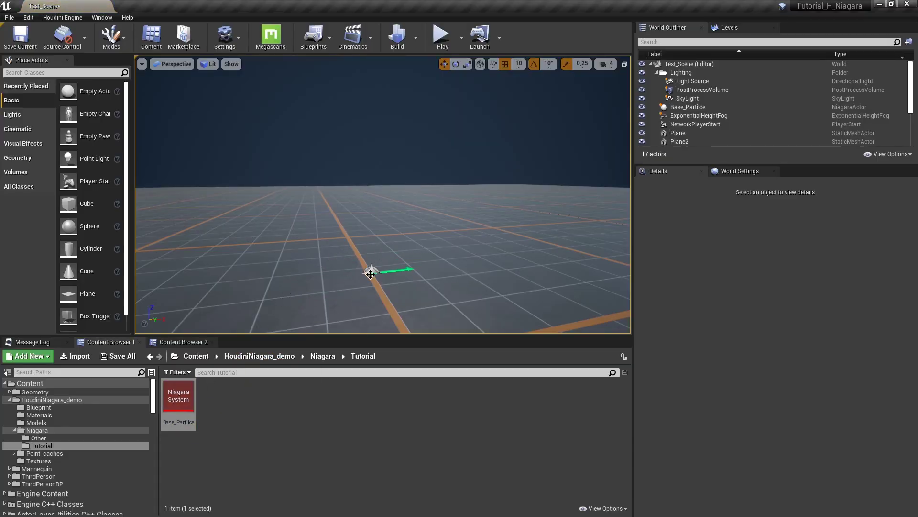
left_click(370, 273)
key("g")
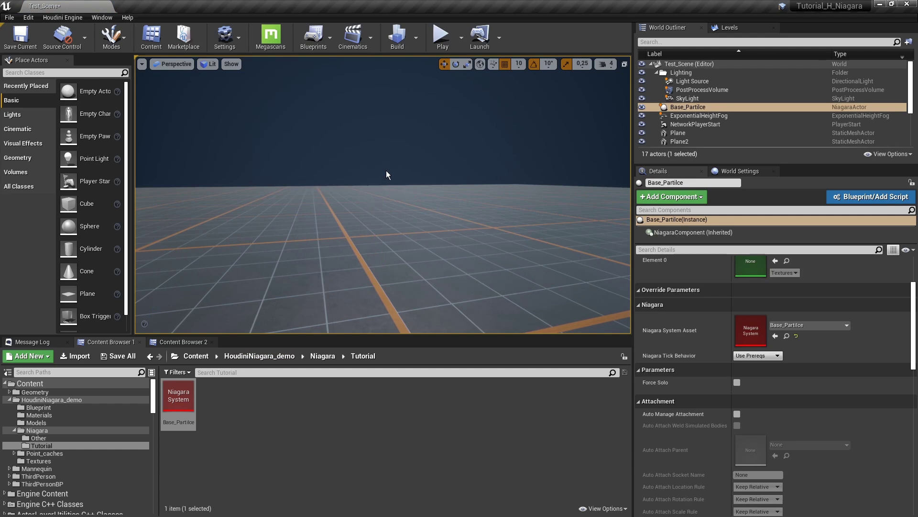
right_click_drag(414, 217, 417, 231)
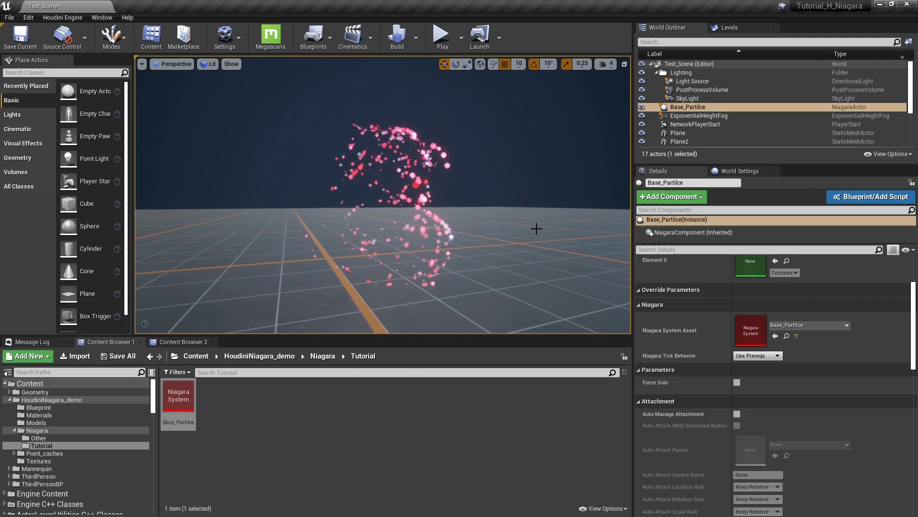
right_click_drag(417, 232, 416, 225)
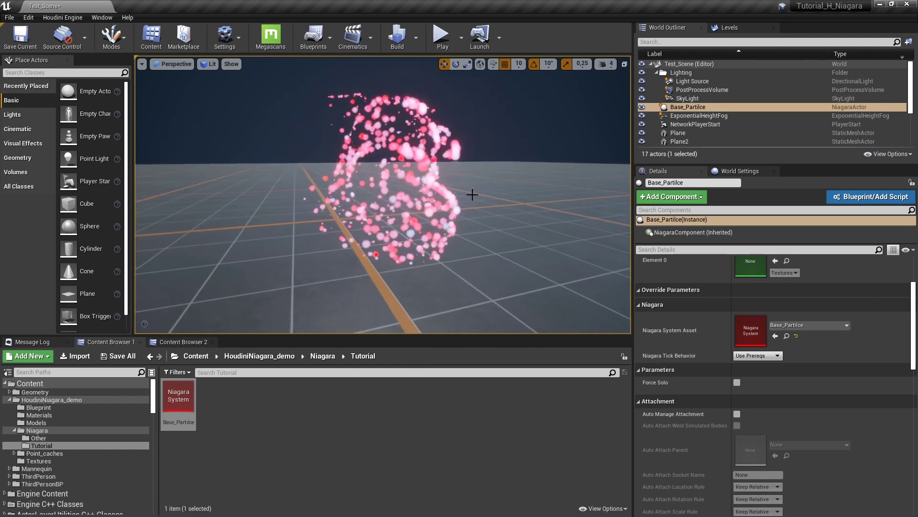